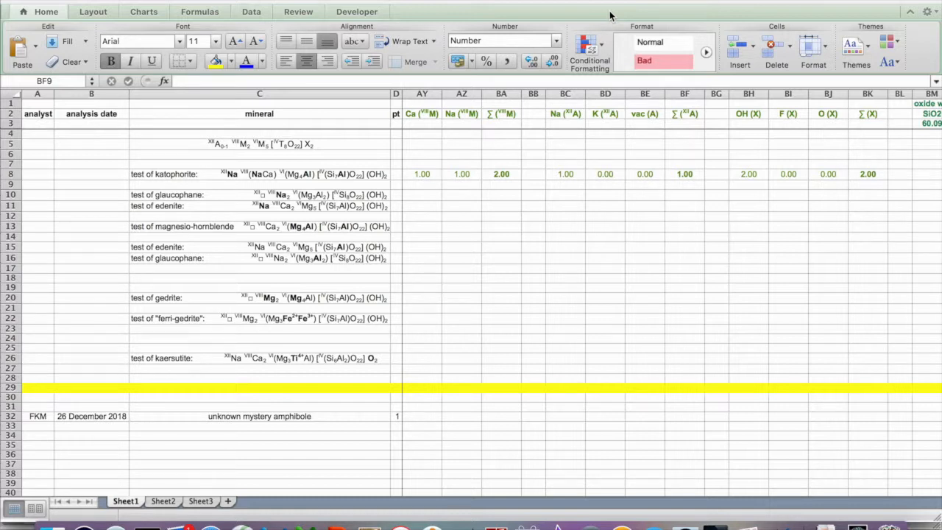
In the SiO2 oxide weight cell BM8 of the katophorite test row, enter a reference to the Si moles in S8.
{"action": "scroll", "coordinate": [614, 255], "scroll_direction": "right", "scroll_amount": 8}
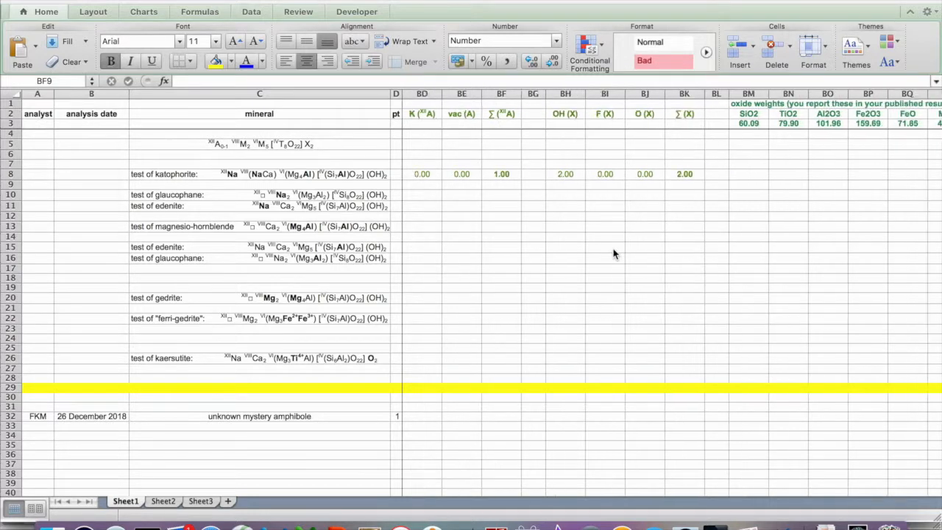
{"action": "scroll", "coordinate": [613, 254], "scroll_direction": "right", "scroll_amount": 3}
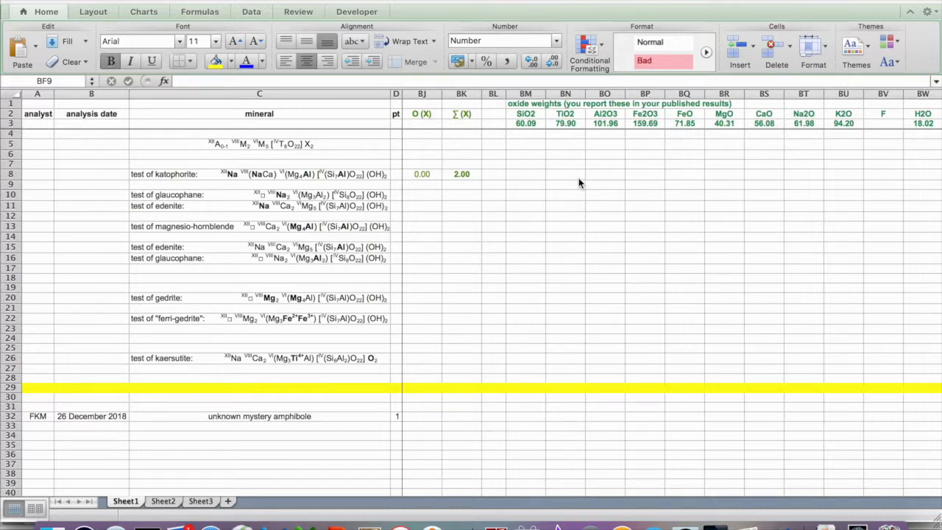
{"action": "left_click", "coordinate": [524, 174]}
{"action": "left_click", "coordinate": [523, 174]}
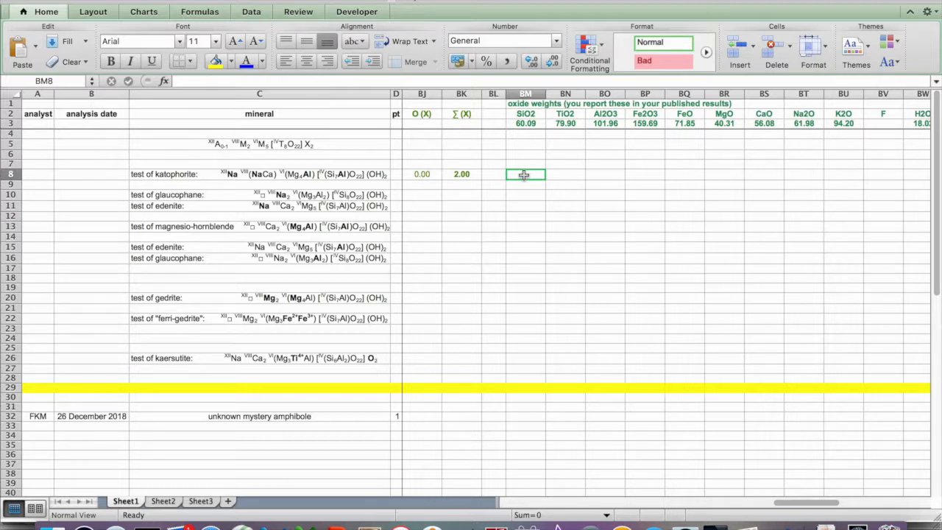
{"action": "scroll", "coordinate": [526, 169], "scroll_direction": "right", "scroll_amount": 5}
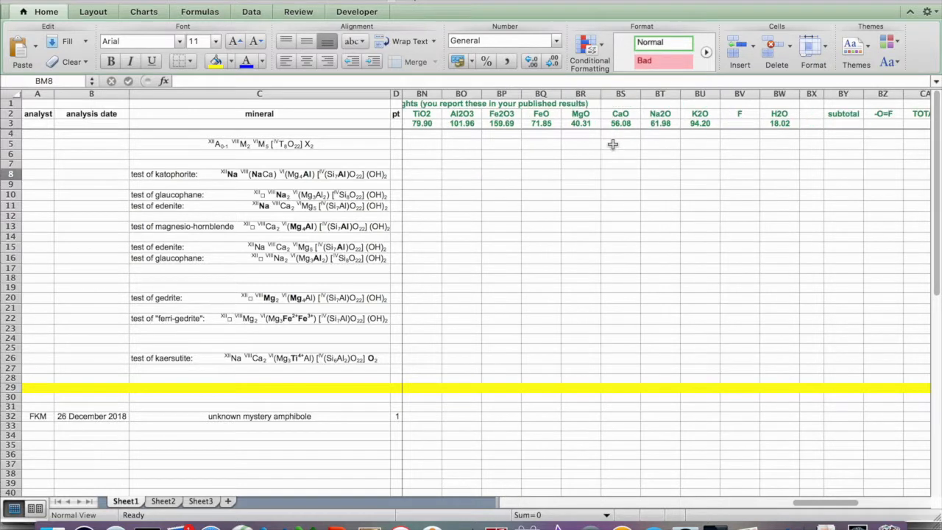
{"action": "scroll", "coordinate": [548, 169], "scroll_direction": "left", "scroll_amount": 3}
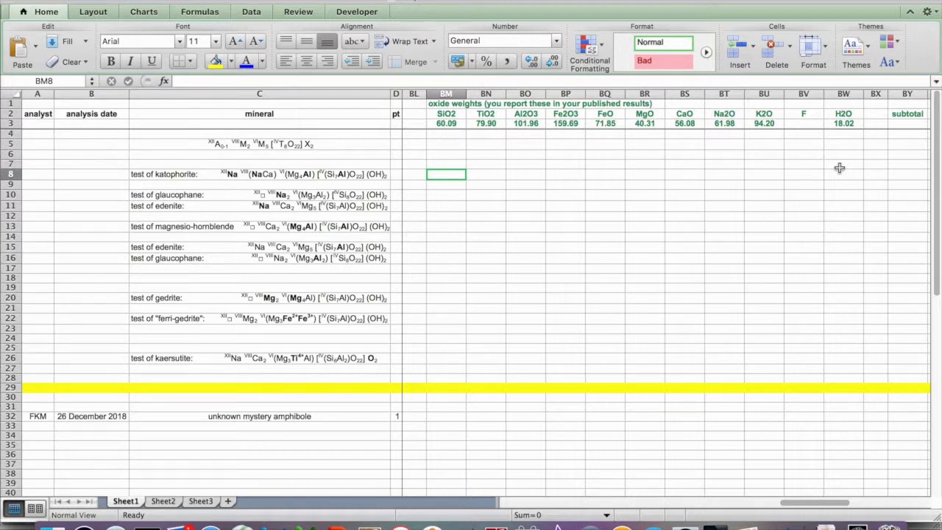
{"action": "type", "text": "="}
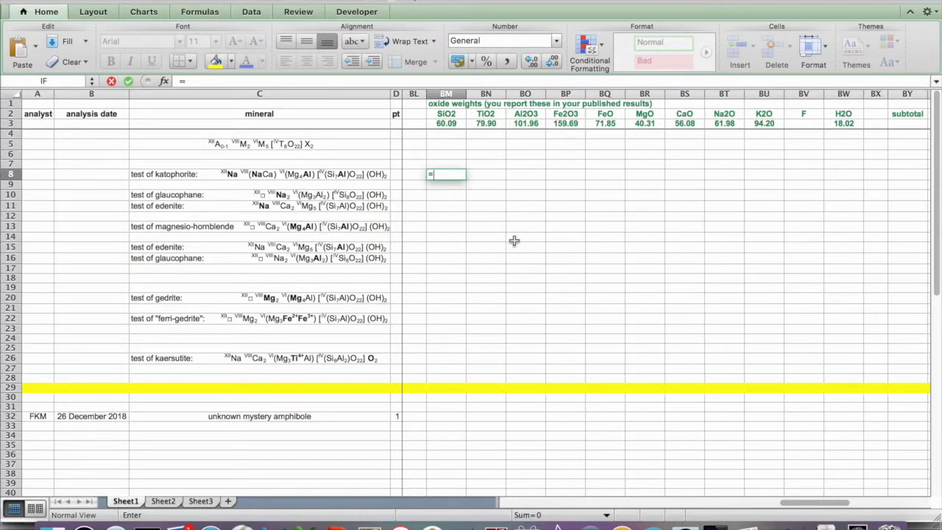
{"action": "scroll", "coordinate": [513, 241], "scroll_direction": "left", "scroll_amount": 1}
{"action": "scroll", "coordinate": [515, 247], "scroll_direction": "left", "scroll_amount": 1}
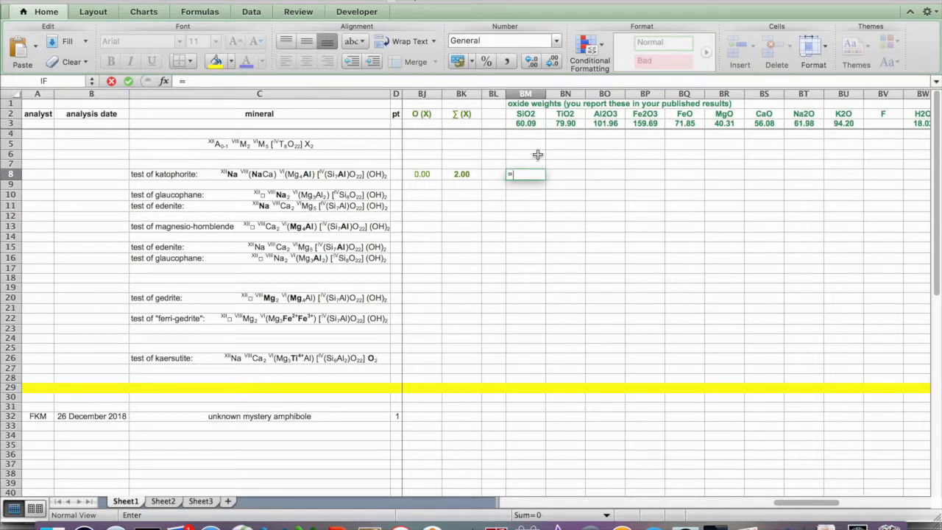
{"action": "scroll", "coordinate": [544, 220], "scroll_direction": "left", "scroll_amount": 7}
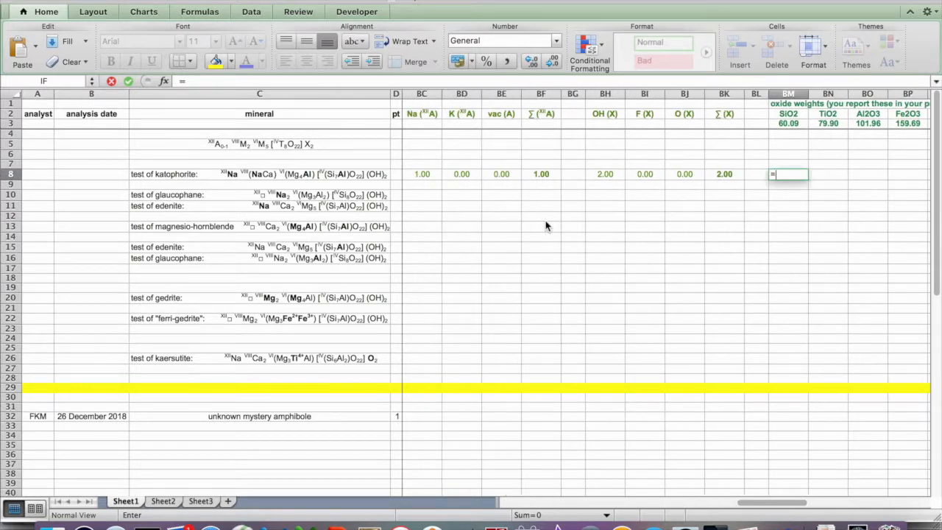
{"action": "scroll", "coordinate": [546, 226], "scroll_direction": "left", "scroll_amount": 2}
{"action": "scroll", "coordinate": [664, 224], "scroll_direction": "left", "scroll_amount": 6}
{"action": "scroll", "coordinate": [664, 229], "scroll_direction": "left", "scroll_amount": 10}
{"action": "scroll", "coordinate": [664, 230], "scroll_direction": "left", "scroll_amount": 10}
{"action": "scroll", "coordinate": [664, 229], "scroll_direction": "left", "scroll_amount": 4}
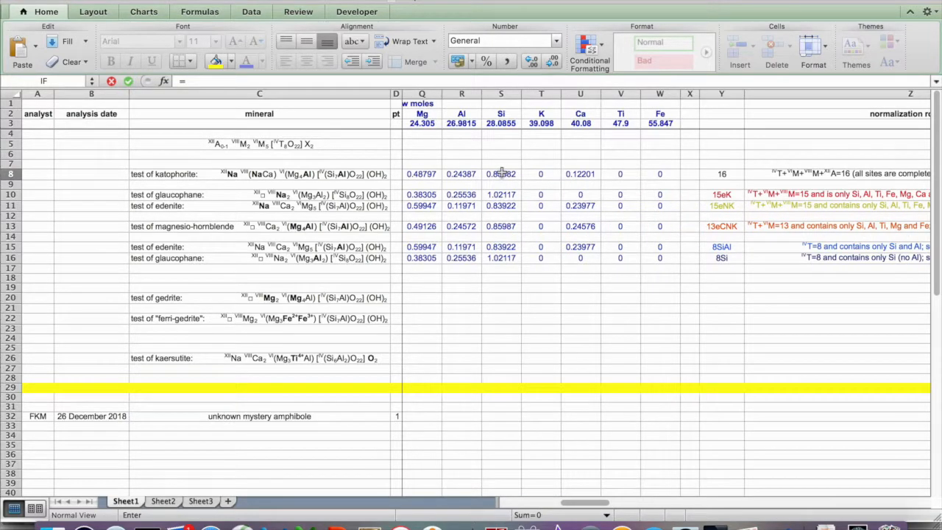
{"action": "left_click", "coordinate": [500, 173]}
{"action": "key", "text": "Return"}
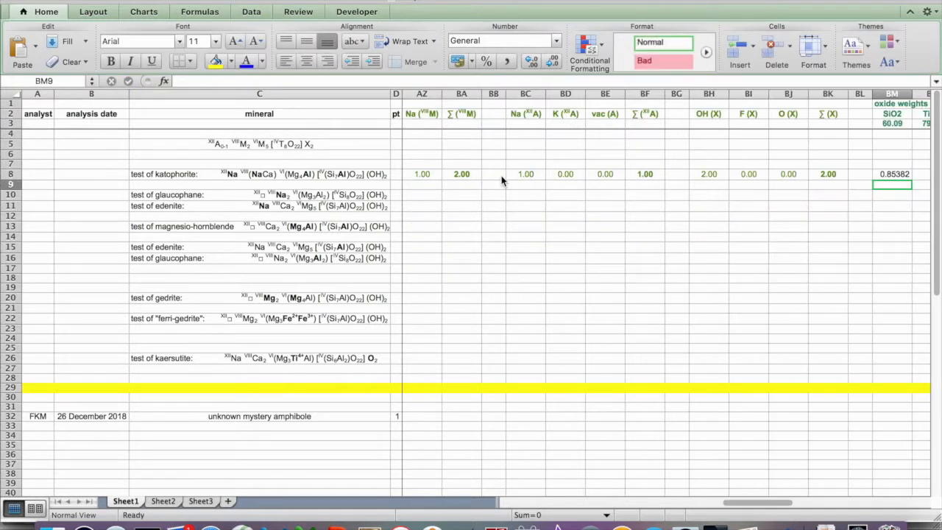
Extend the SiO2 formula in BM8 to =S8*1/1*BM$3, multiplying by the oxide's molecular weight with its row locked.
{"action": "left_click", "coordinate": [891, 174]}
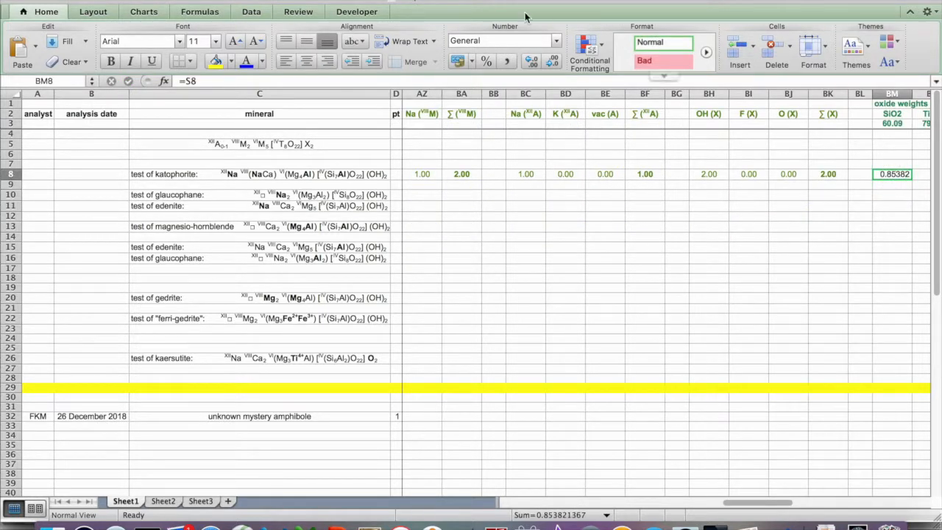
{"action": "left_click", "coordinate": [208, 81]}
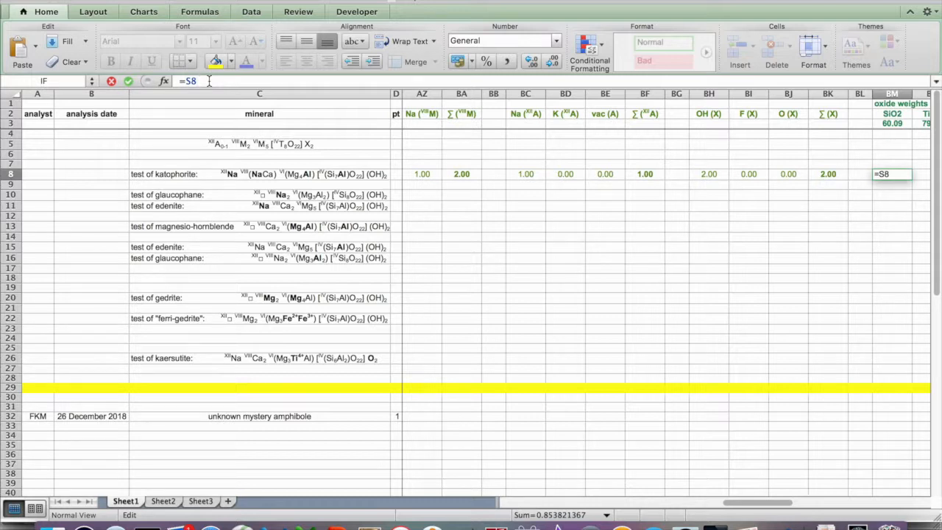
{"action": "type", "text": "*1/1*"}
{"action": "scroll", "coordinate": [822, 228], "scroll_direction": "right", "scroll_amount": 1}
{"action": "scroll", "coordinate": [822, 227], "scroll_direction": "right", "scroll_amount": 9}
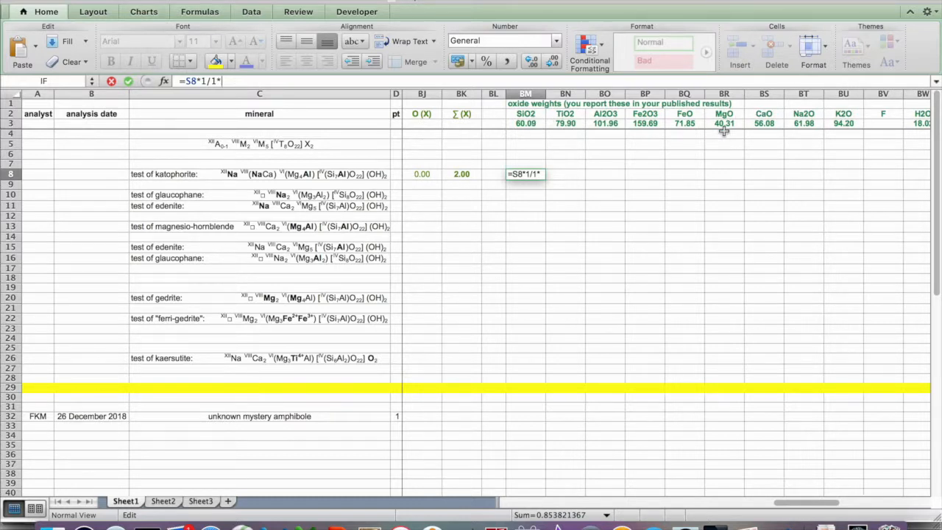
{"action": "left_click", "coordinate": [526, 125]}
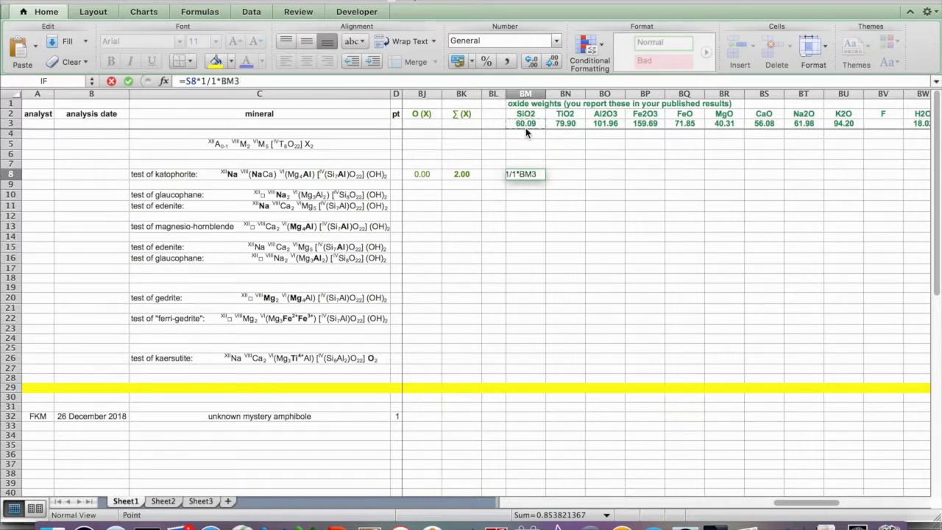
{"action": "left_click", "coordinate": [239, 81]}
{"action": "type", "text": "$"}
{"action": "key", "text": "Return"}
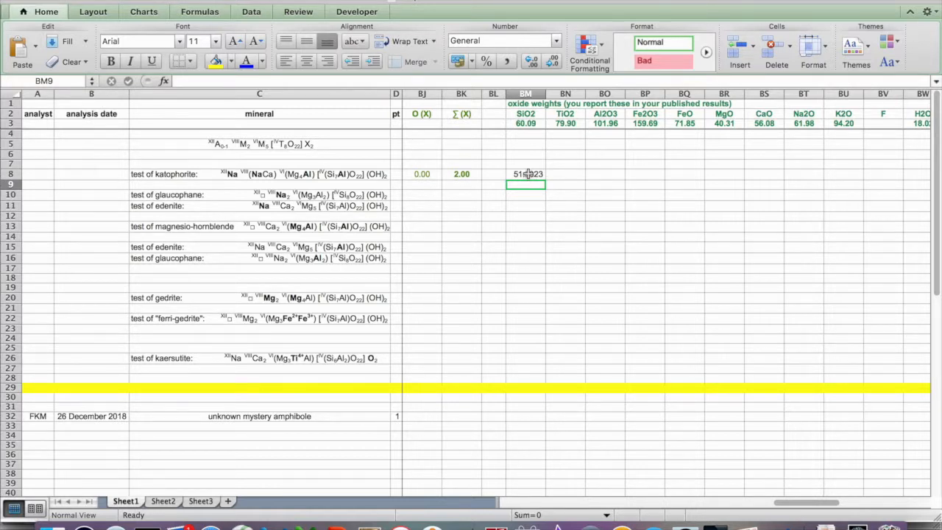
Format the SiO2 weight in BM8 to two decimal places and centre it.
{"action": "left_click", "coordinate": [527, 173]}
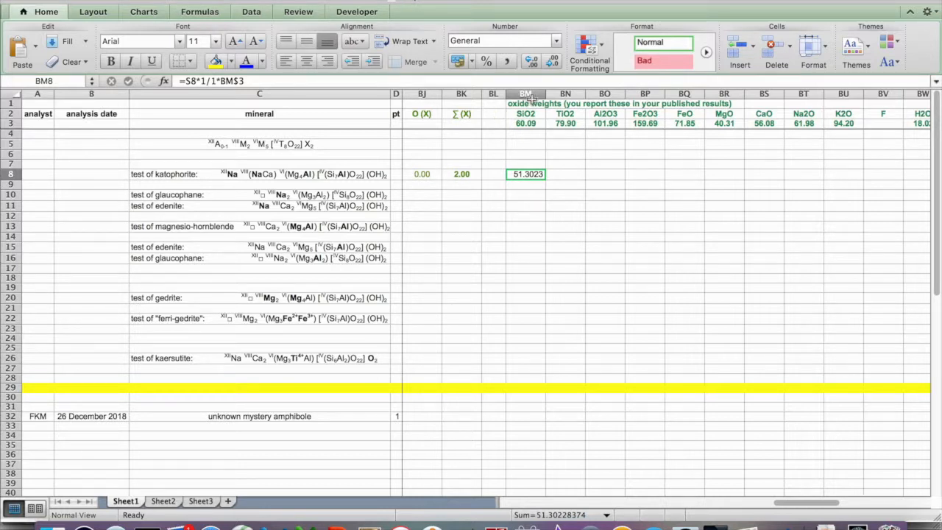
{"action": "left_click", "coordinate": [553, 61]}
{"action": "left_click", "coordinate": [554, 62]}
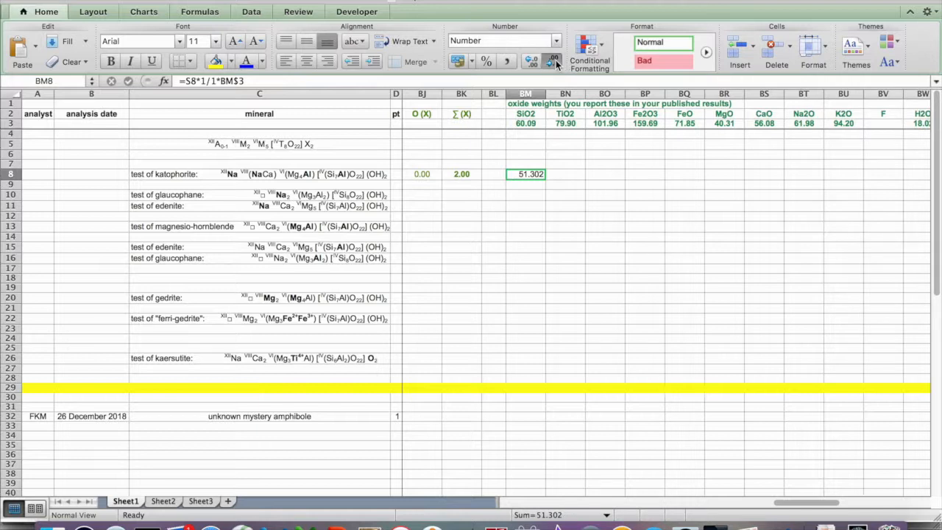
{"action": "left_click", "coordinate": [305, 61]}
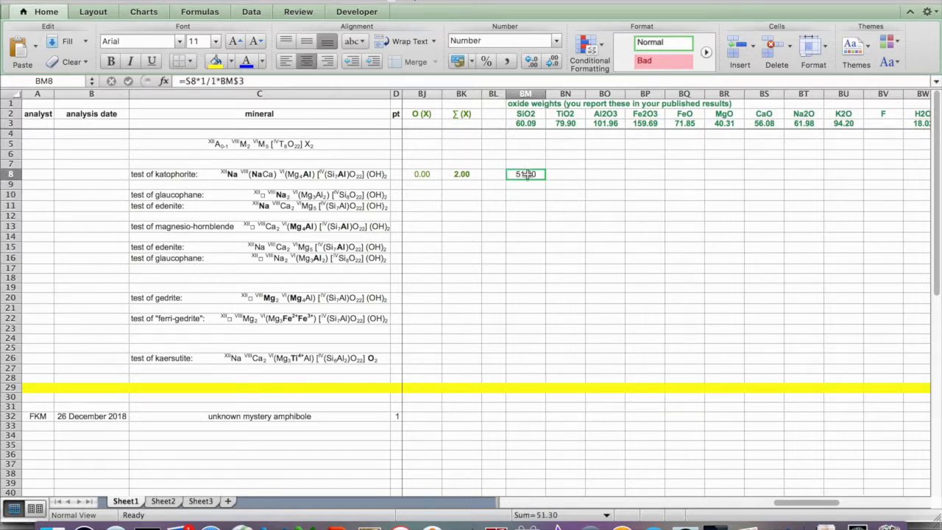
Copy the SiO2 formula from BM8 into the TiO2 cell BN8.
{"action": "key", "text": "super+c"}
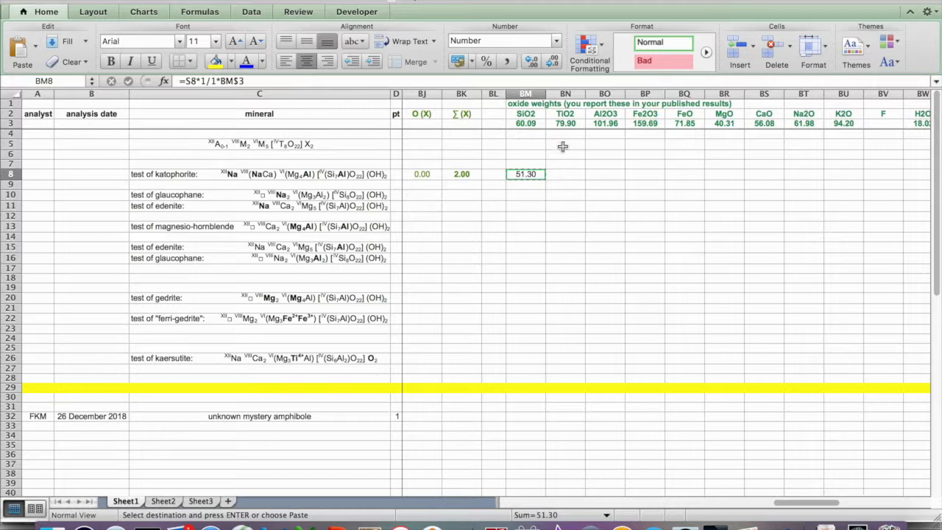
{"action": "left_click", "coordinate": [565, 174]}
{"action": "key", "text": "super+v"}
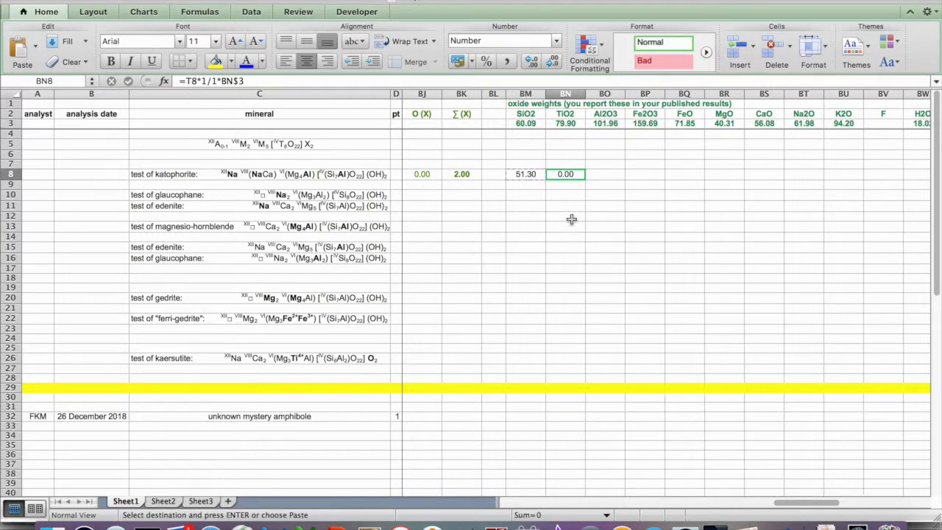
Change the mole reference in the TiO2 formula in BN8 to the Ti moles in V8.
{"action": "scroll", "coordinate": [571, 219], "scroll_direction": "left", "scroll_amount": 10}
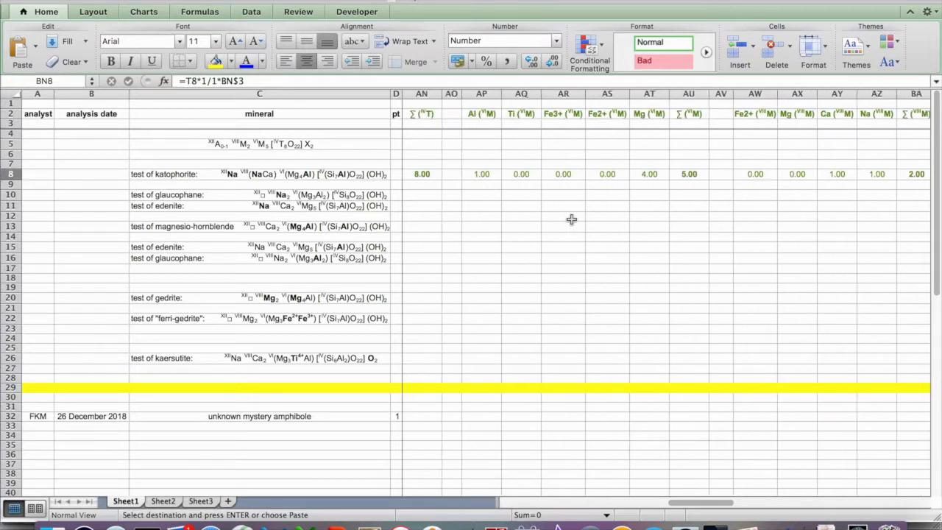
{"action": "scroll", "coordinate": [571, 219], "scroll_direction": "left", "scroll_amount": 10}
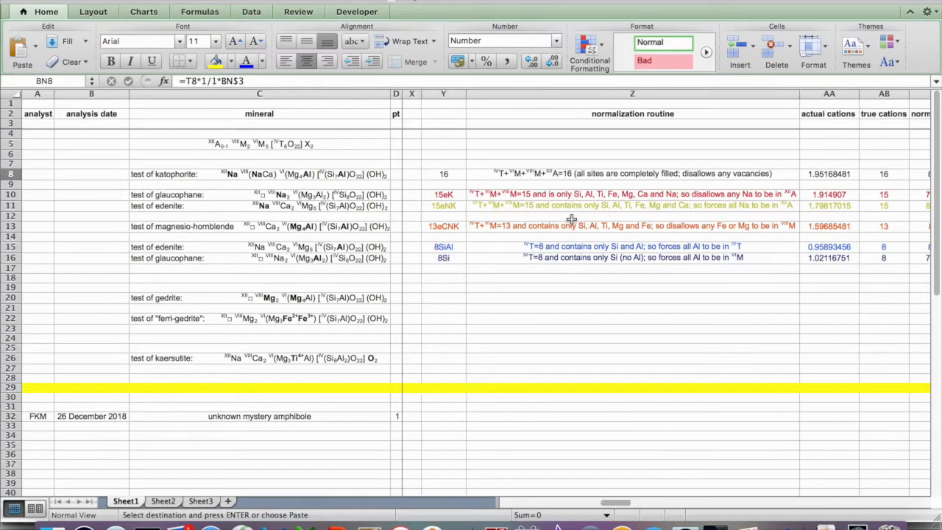
{"action": "scroll", "coordinate": [571, 220], "scroll_direction": "left", "scroll_amount": 5}
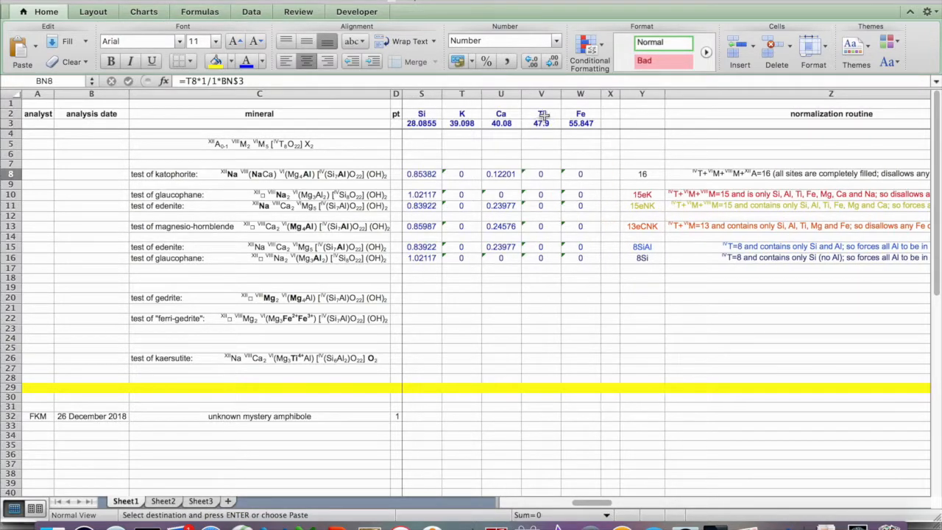
{"action": "left_click", "coordinate": [189, 81]}
{"action": "left_click", "coordinate": [190, 81]}
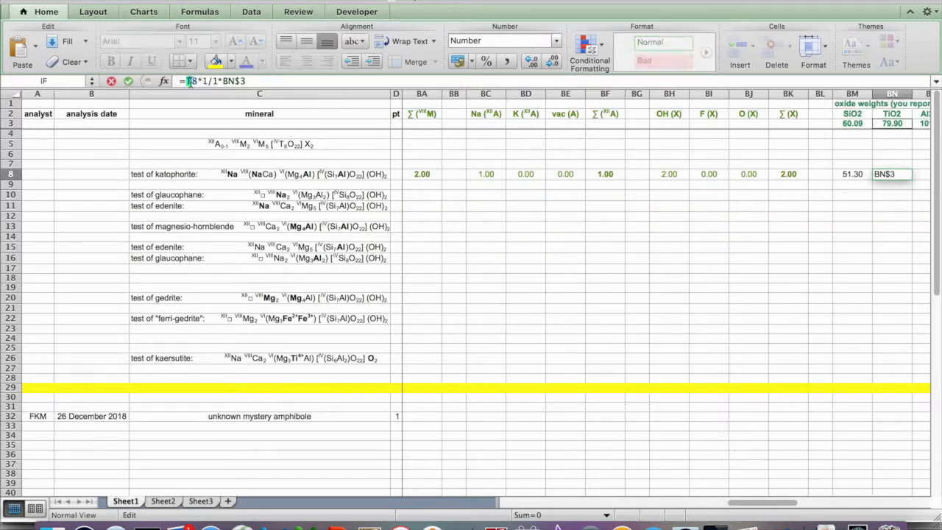
{"action": "type", "text": "v"}
{"action": "key", "text": "Return"}
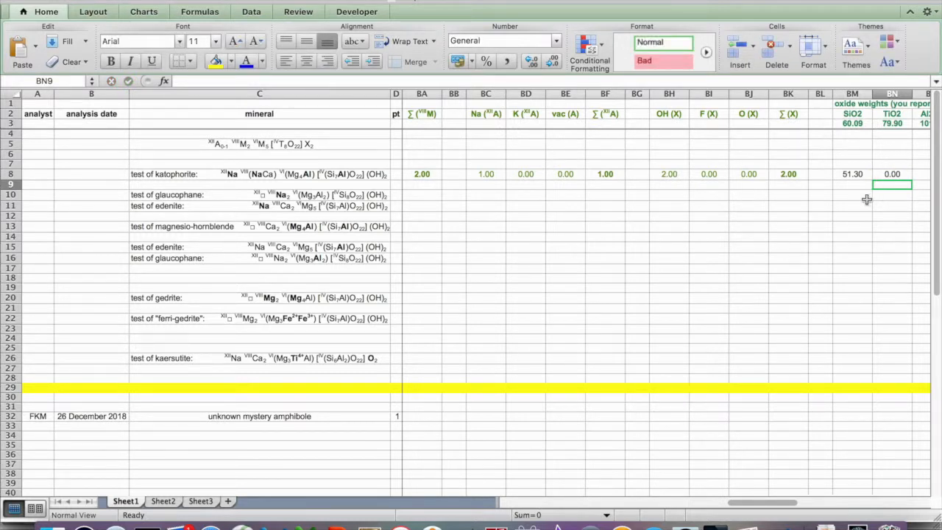
Copy the TiO2 formula from BN8 into the Al2O3 cell BO8.
{"action": "scroll", "coordinate": [866, 199], "scroll_direction": "right", "scroll_amount": 3}
{"action": "scroll", "coordinate": [866, 200], "scroll_direction": "right", "scroll_amount": 2}
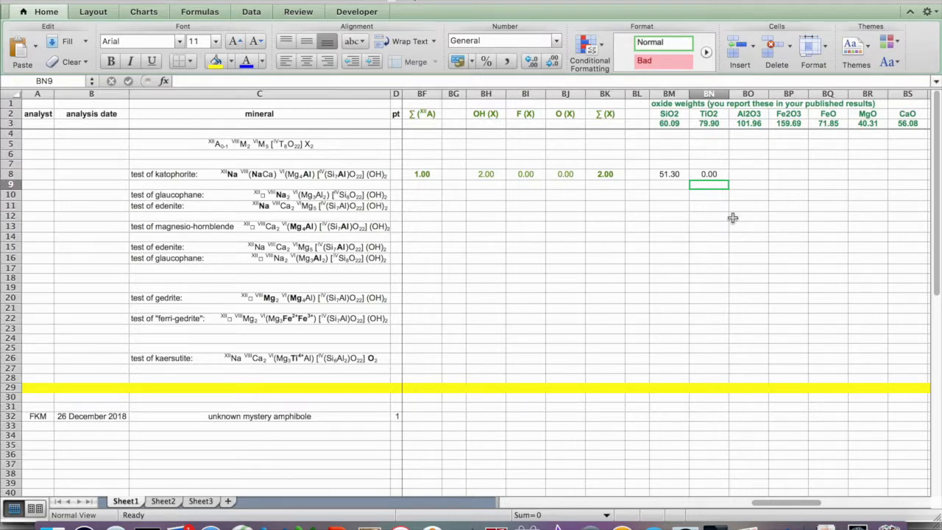
{"action": "scroll", "coordinate": [711, 213], "scroll_direction": "right", "scroll_amount": 2}
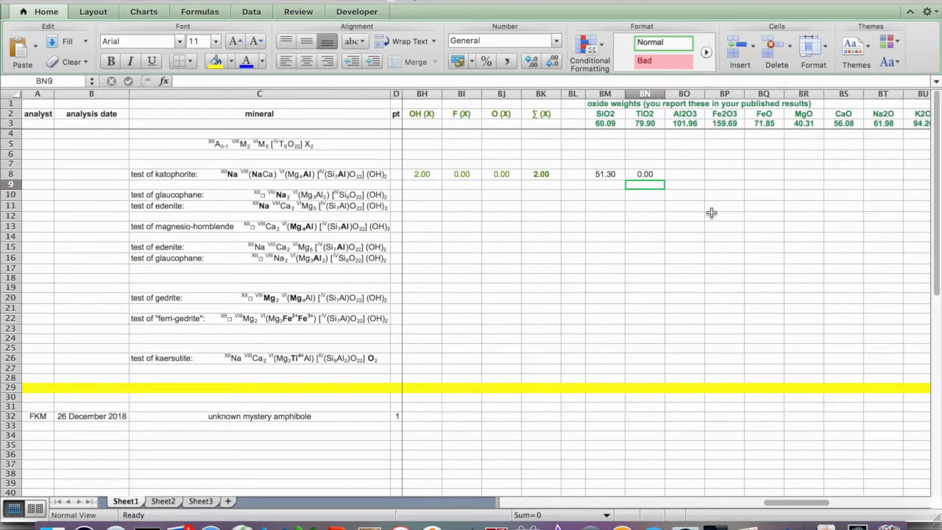
{"action": "left_click", "coordinate": [645, 173]}
{"action": "key", "text": "super+c"}
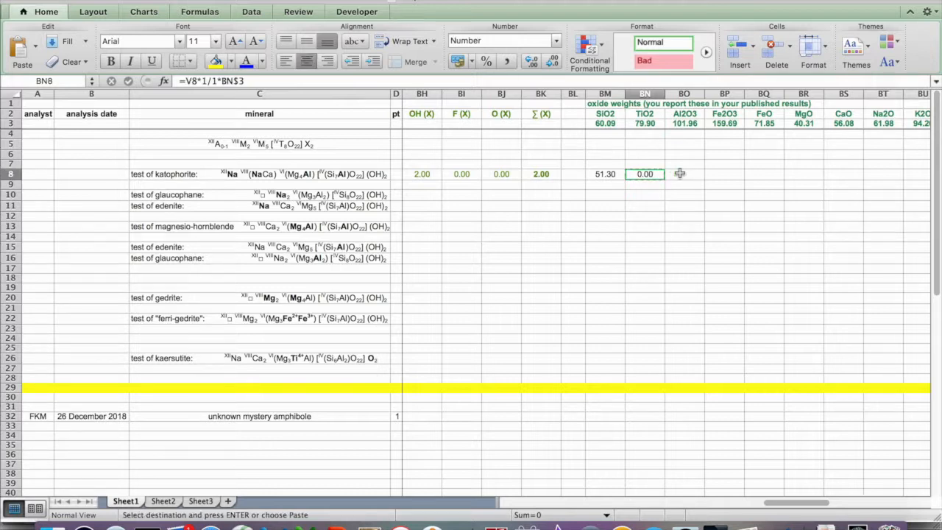
{"action": "left_click", "coordinate": [681, 173]}
{"action": "key", "text": "super+v"}
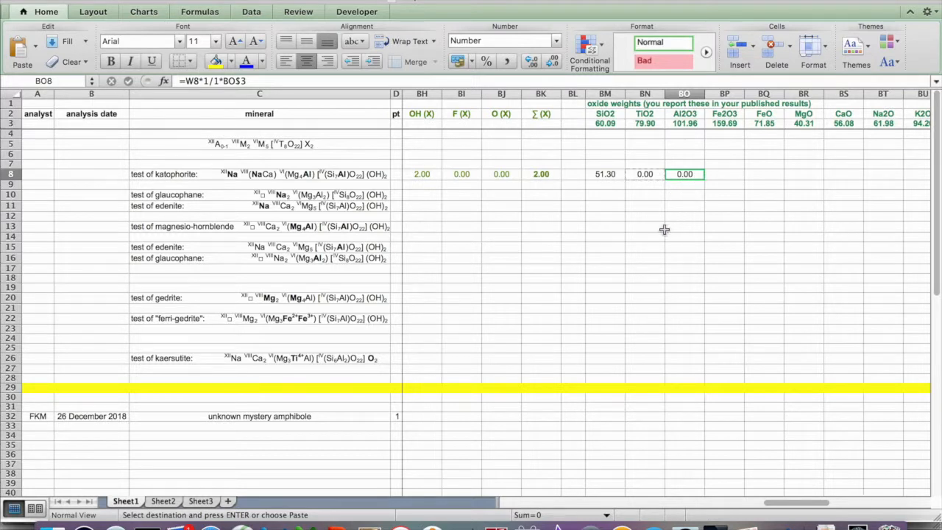
Change the mole reference in the Al2O3 formula in BO8 to the Al moles in R8.
{"action": "scroll", "coordinate": [664, 228], "scroll_direction": "left", "scroll_amount": 5}
{"action": "scroll", "coordinate": [664, 230], "scroll_direction": "left", "scroll_amount": 2}
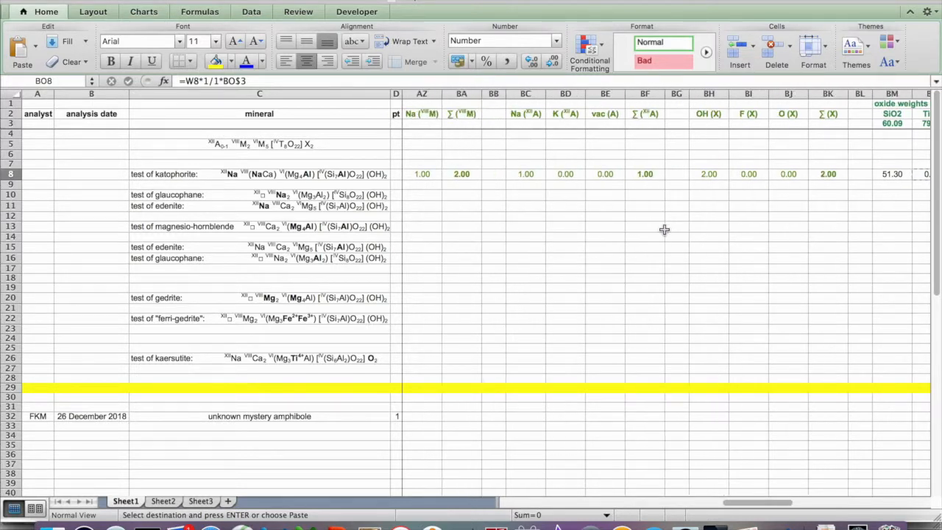
{"action": "scroll", "coordinate": [664, 229], "scroll_direction": "left", "scroll_amount": 20}
{"action": "scroll", "coordinate": [665, 229], "scroll_direction": "left", "scroll_amount": 12}
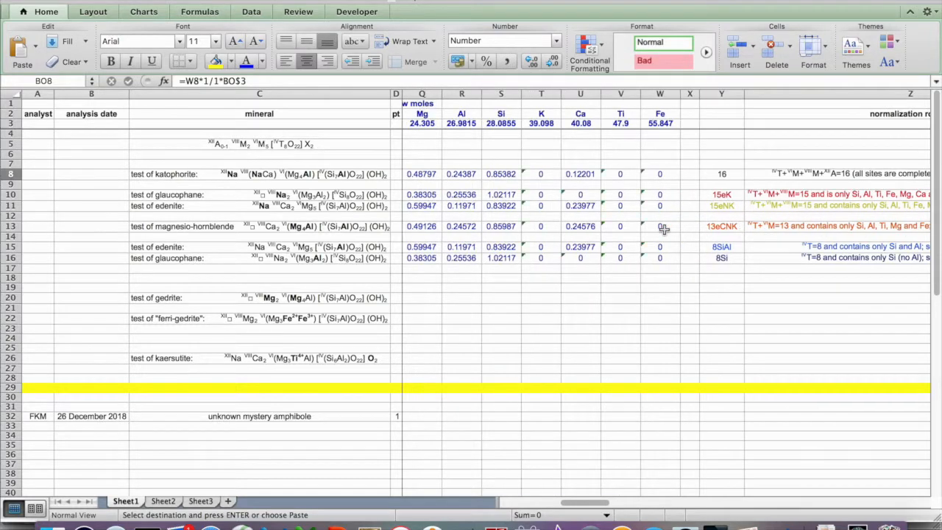
{"action": "left_click", "coordinate": [189, 80]}
{"action": "type", "text": "r"}
{"action": "key", "text": "Return"}
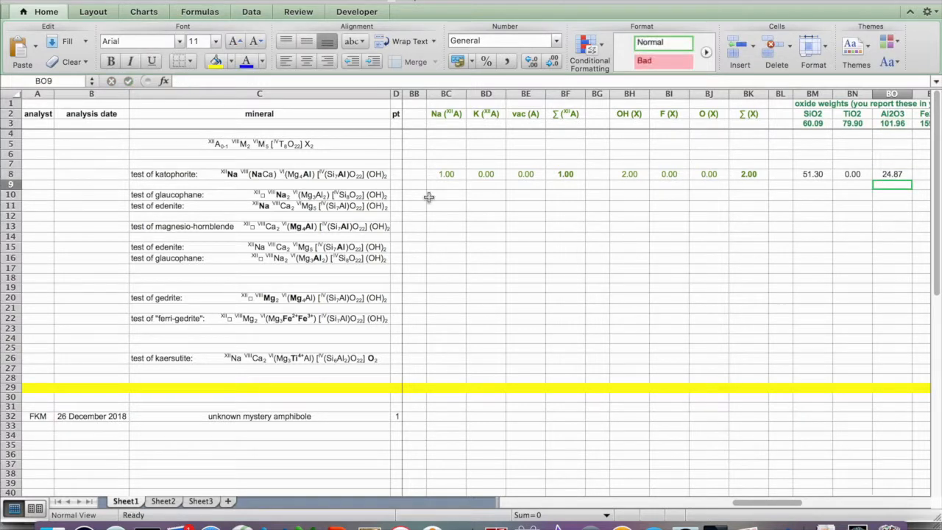
Set the divisor in the Al2O3 formula in BO8 to 2, giving =R8*1/2*BO$3.
{"action": "left_click", "coordinate": [890, 175]}
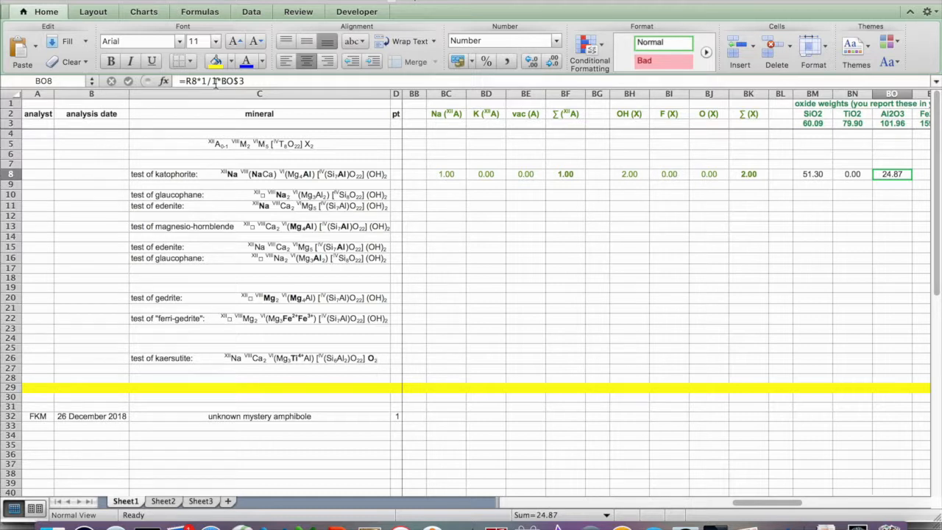
{"action": "left_click", "coordinate": [215, 82]}
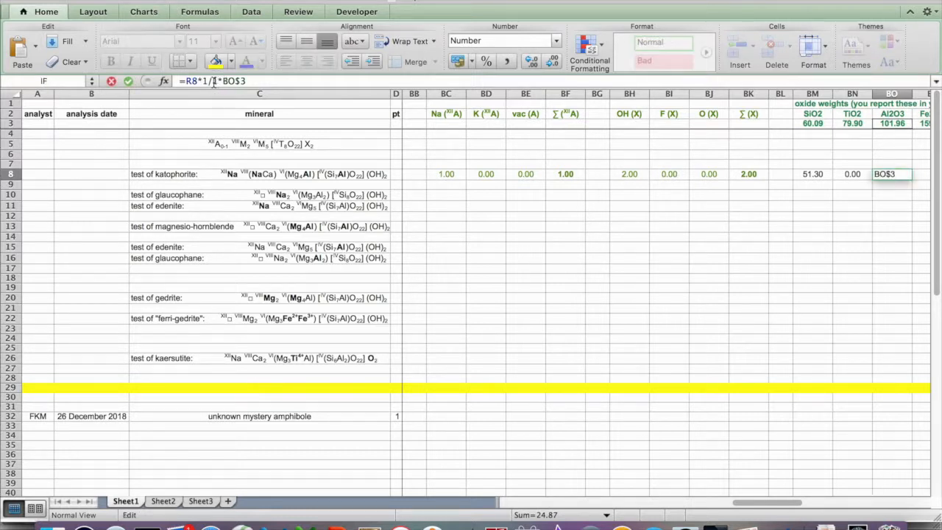
{"action": "left_click_drag", "start_coordinate": [212, 82], "coordinate": [218, 83]}
{"action": "type", "text": "2"}
{"action": "key", "text": "Return"}
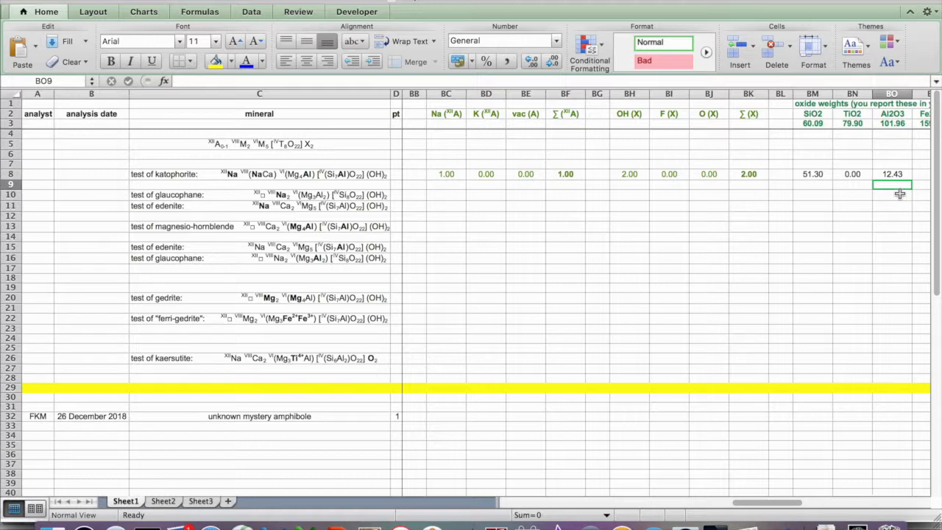
Copy the TiO2 formula from BN8 into the MgO cell BR8 of the katophorite row.
{"action": "scroll", "coordinate": [898, 193], "scroll_direction": "right", "scroll_amount": 3}
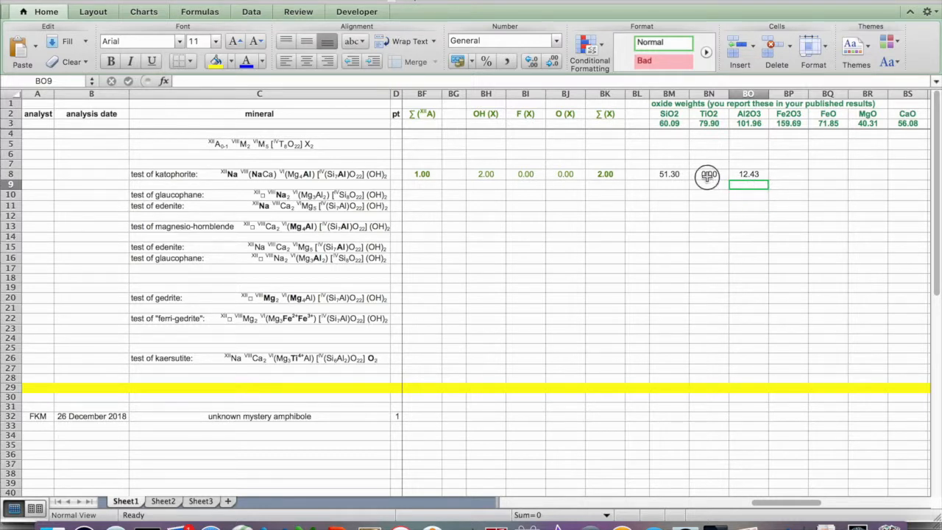
{"action": "left_click", "coordinate": [707, 175]}
{"action": "key", "text": "super+c"}
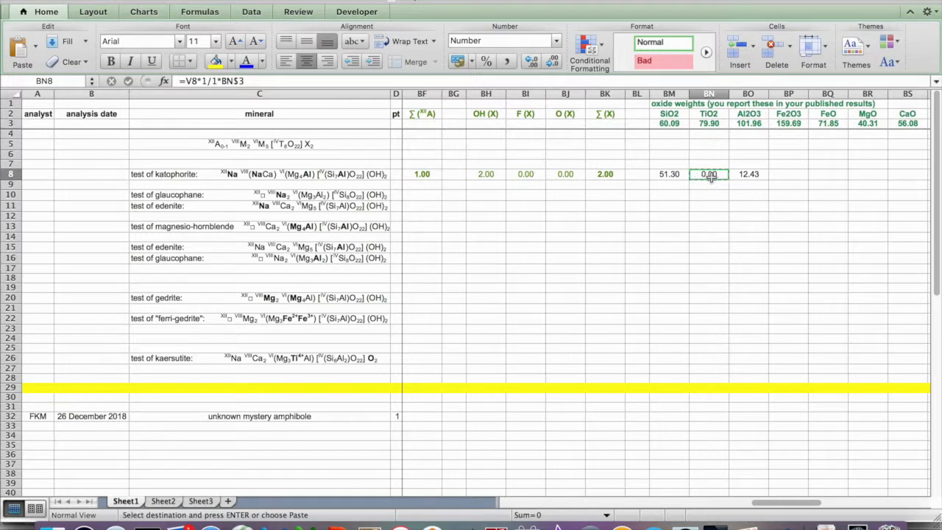
{"action": "left_click", "coordinate": [865, 176]}
{"action": "key", "text": "super+v"}
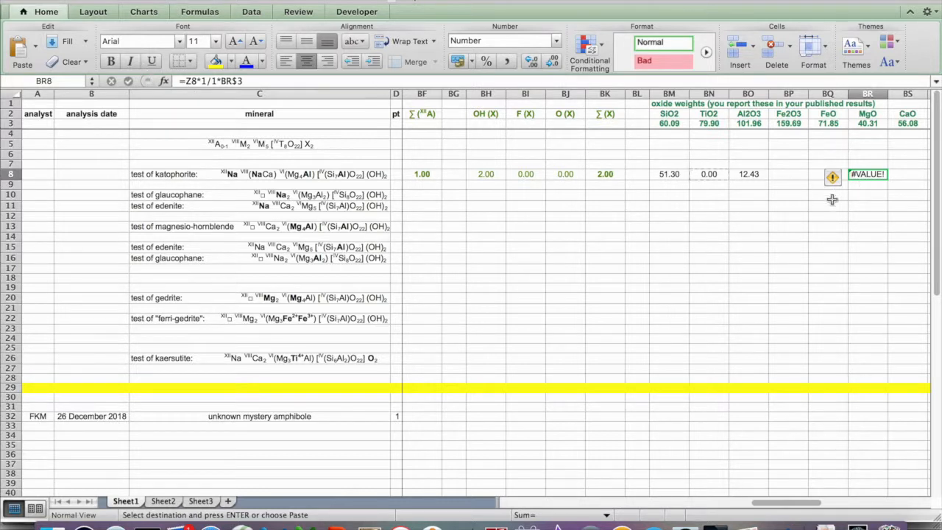
Change the mole reference in the MgO formula in BR8 to the Mg moles in Q8.
{"action": "scroll", "coordinate": [861, 221], "scroll_direction": "left", "scroll_amount": 3}
{"action": "scroll", "coordinate": [862, 221], "scroll_direction": "left", "scroll_amount": 15}
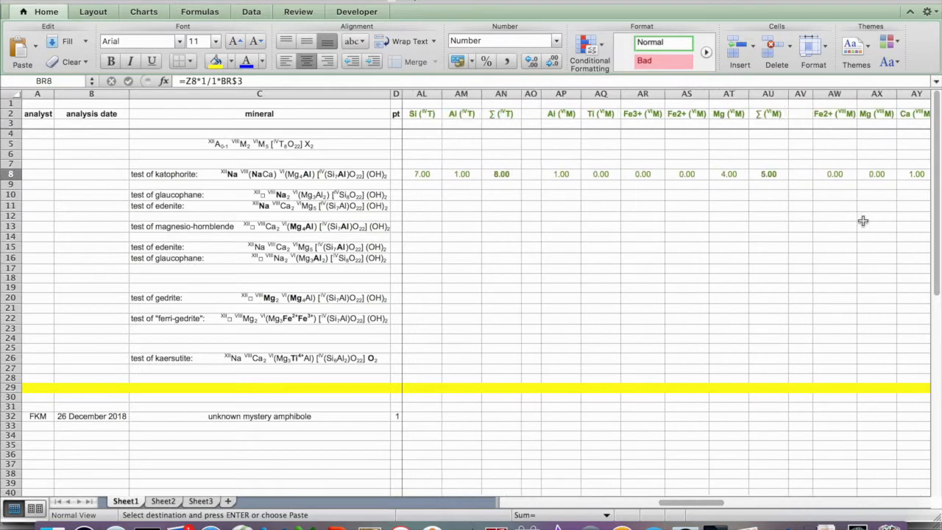
{"action": "scroll", "coordinate": [862, 220], "scroll_direction": "left", "scroll_amount": 5}
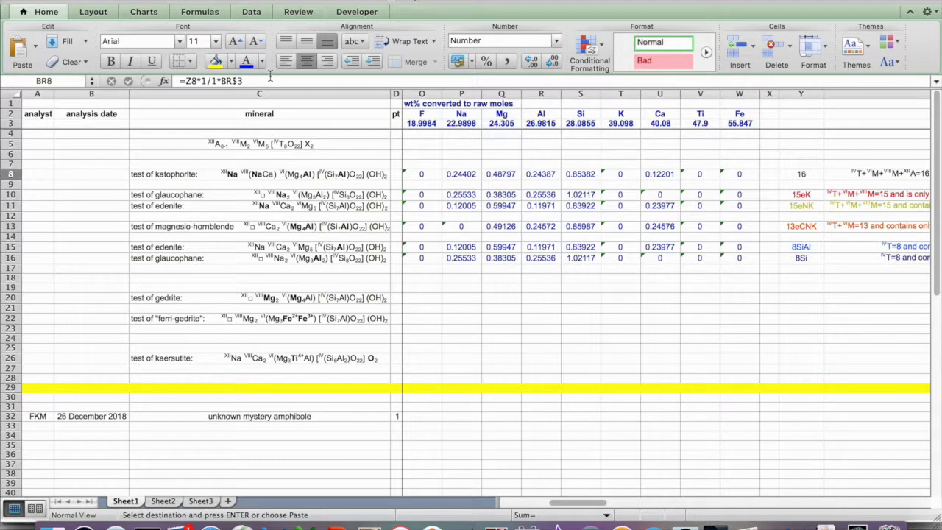
{"action": "left_click", "coordinate": [187, 81]}
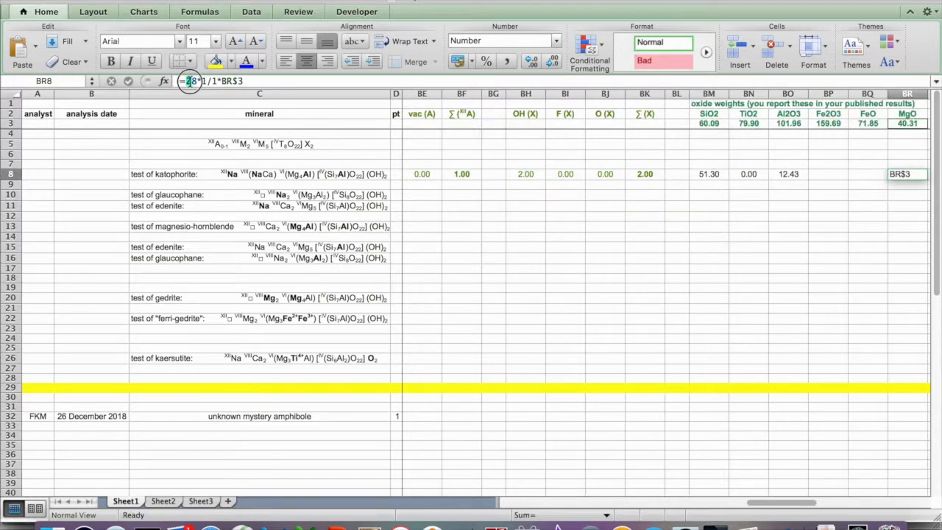
{"action": "type", "text": "q"}
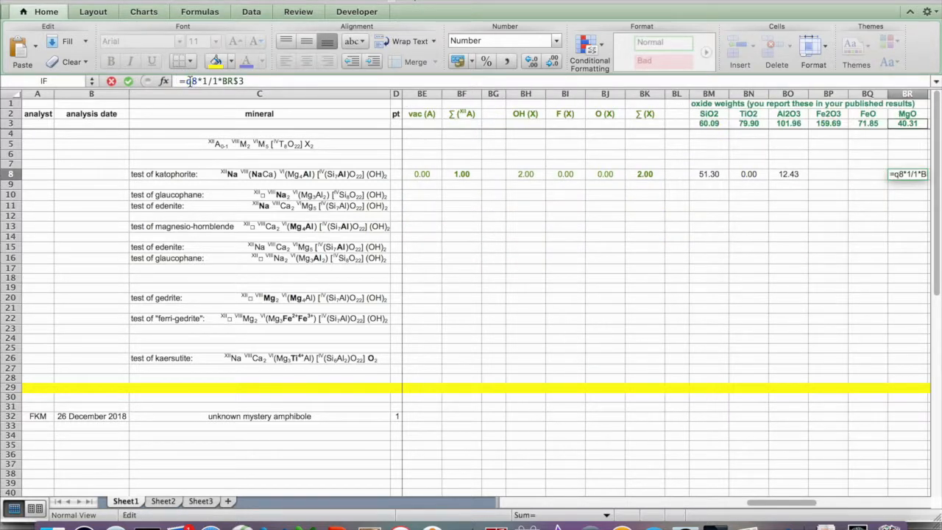
{"action": "key", "text": "Return"}
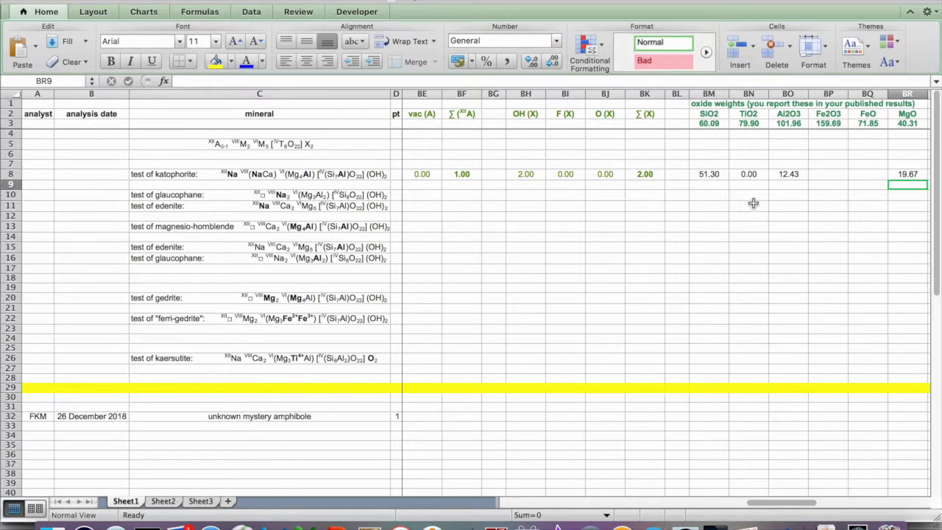
Copy the MgO formula from BR8 into the CaO cell BS8.
{"action": "scroll", "coordinate": [752, 203], "scroll_direction": "right", "scroll_amount": 4}
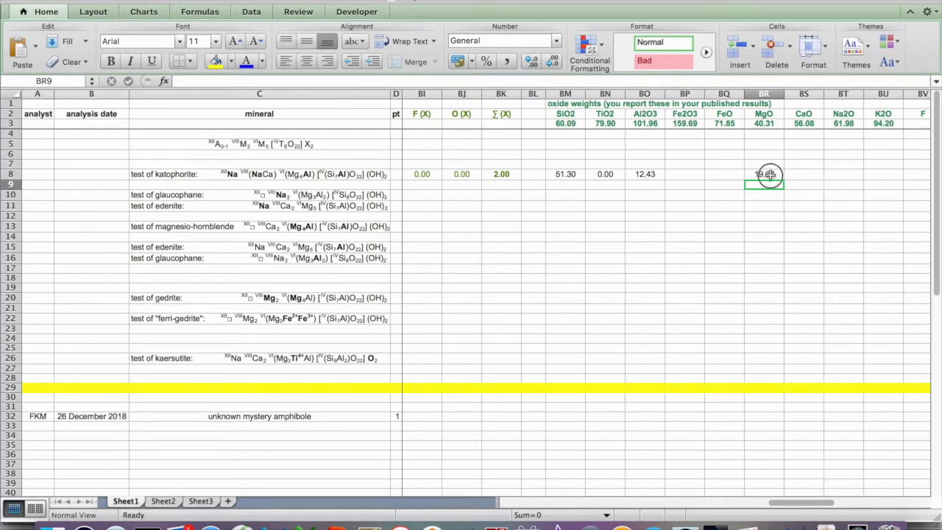
{"action": "left_click", "coordinate": [770, 176]}
{"action": "key", "text": "super+c"}
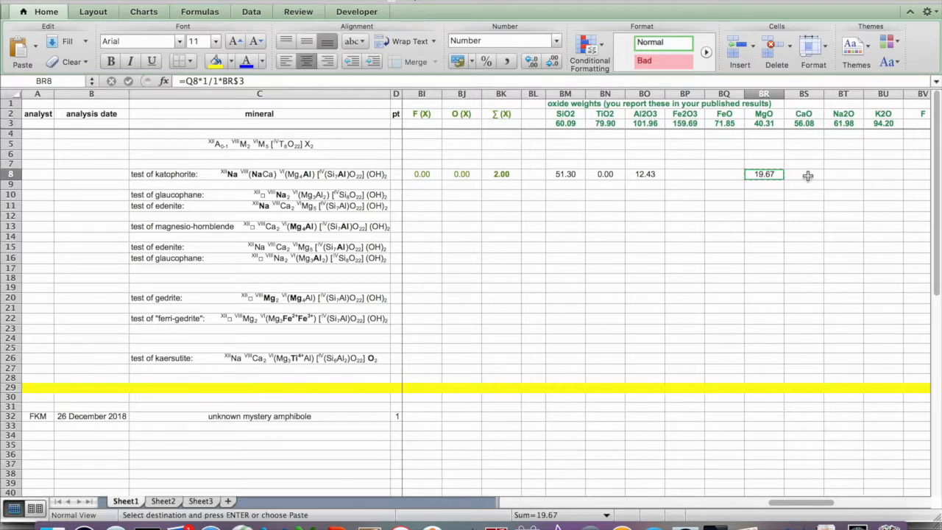
{"action": "left_click", "coordinate": [807, 175]}
{"action": "key", "text": "super+v"}
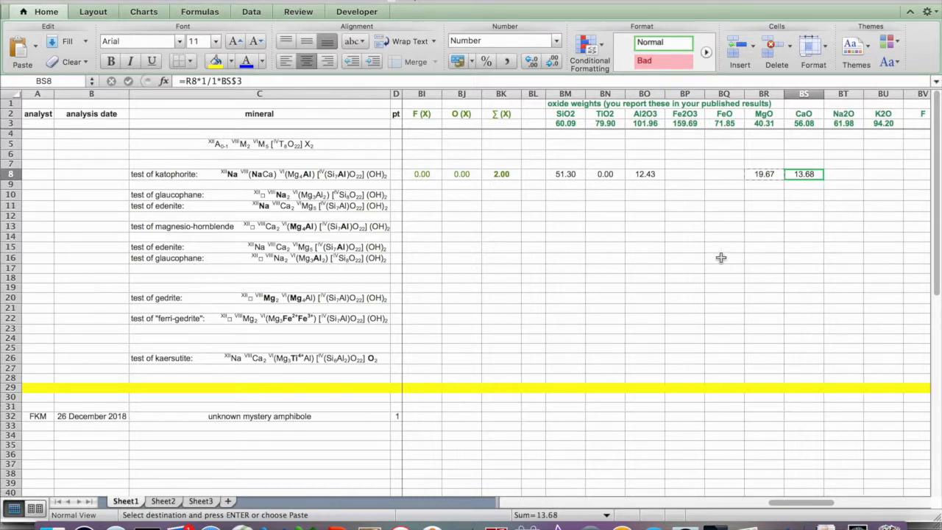
Change the mole reference in the CaO formula in BS8 to the Ca moles in U8.
{"action": "scroll", "coordinate": [772, 273], "scroll_direction": "left", "scroll_amount": 3}
{"action": "scroll", "coordinate": [771, 273], "scroll_direction": "left", "scroll_amount": 15}
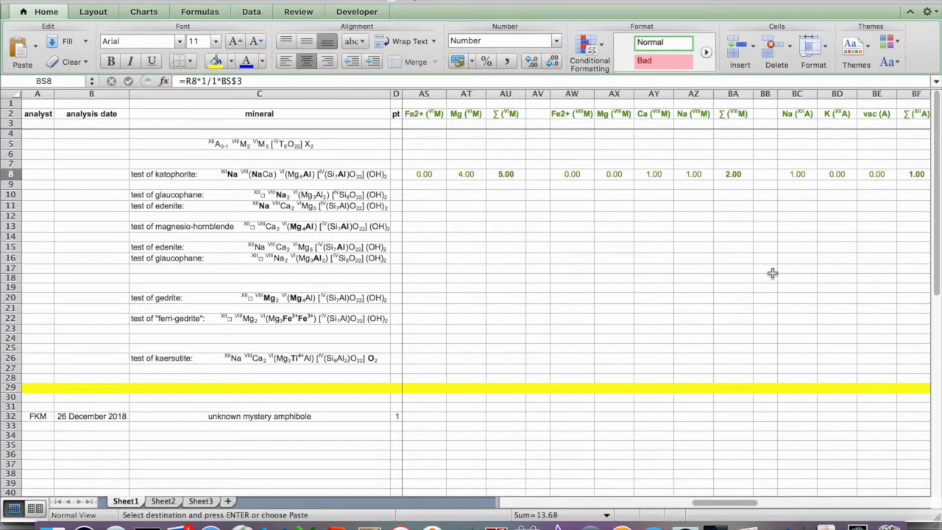
{"action": "scroll", "coordinate": [772, 273], "scroll_direction": "left", "scroll_amount": 6}
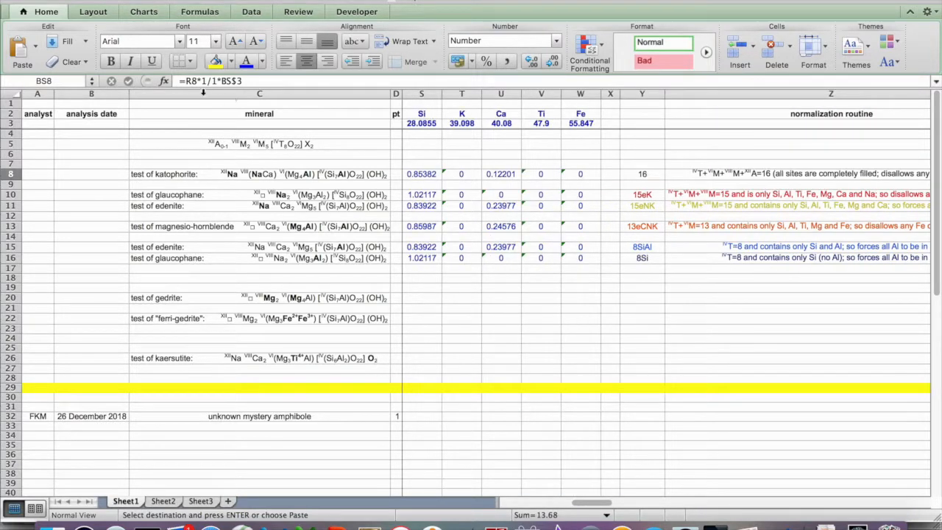
{"action": "left_click", "coordinate": [185, 81]}
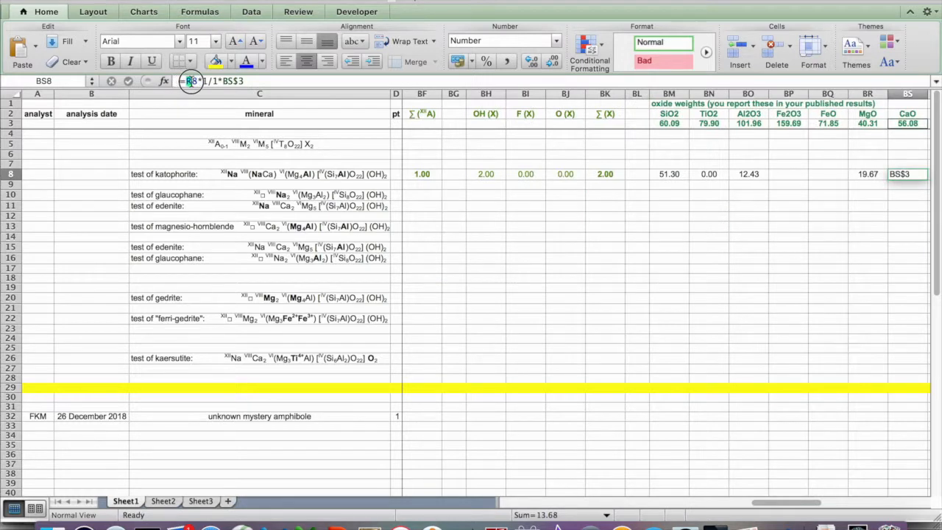
{"action": "type", "text": "u"}
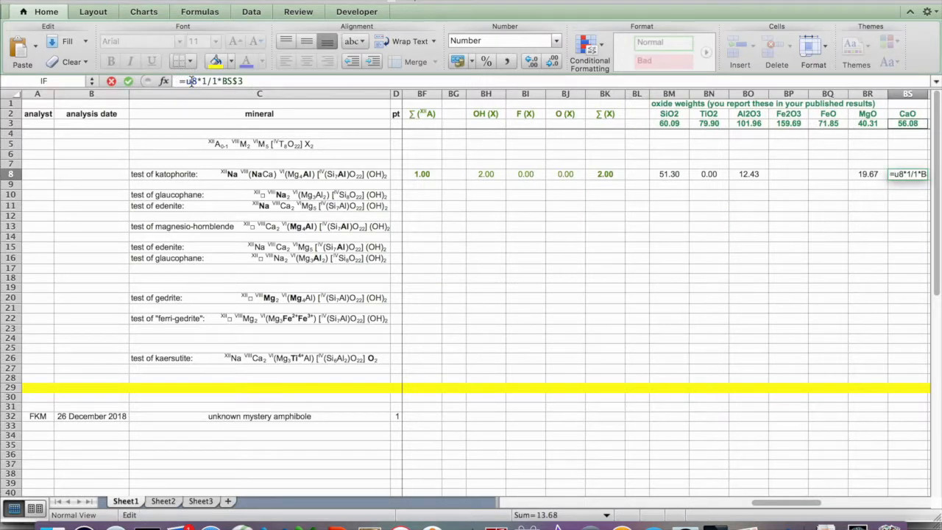
{"action": "key", "text": "Return"}
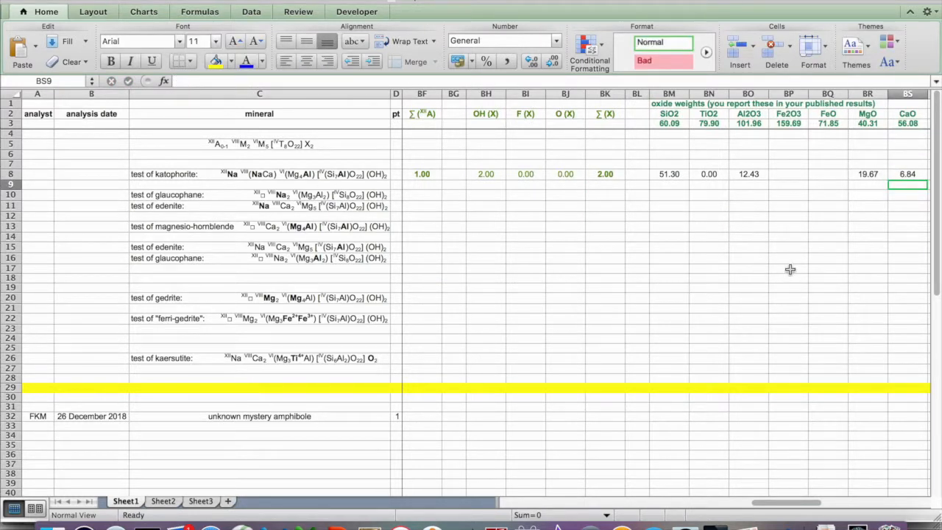
Copy the Al2O3 formula with the divisor 2 from BO8 into the Na2O cell BT8.
{"action": "scroll", "coordinate": [789, 269], "scroll_direction": "right", "scroll_amount": 4}
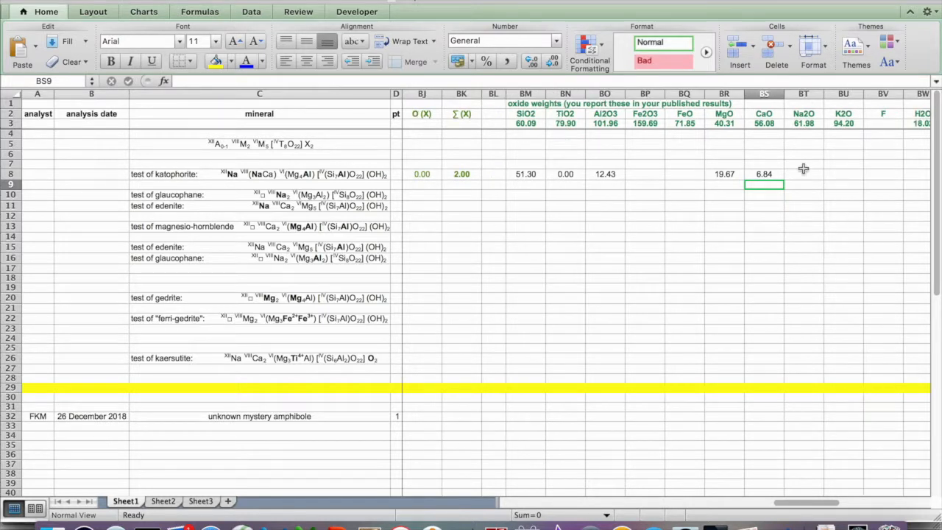
{"action": "left_click", "coordinate": [603, 173]}
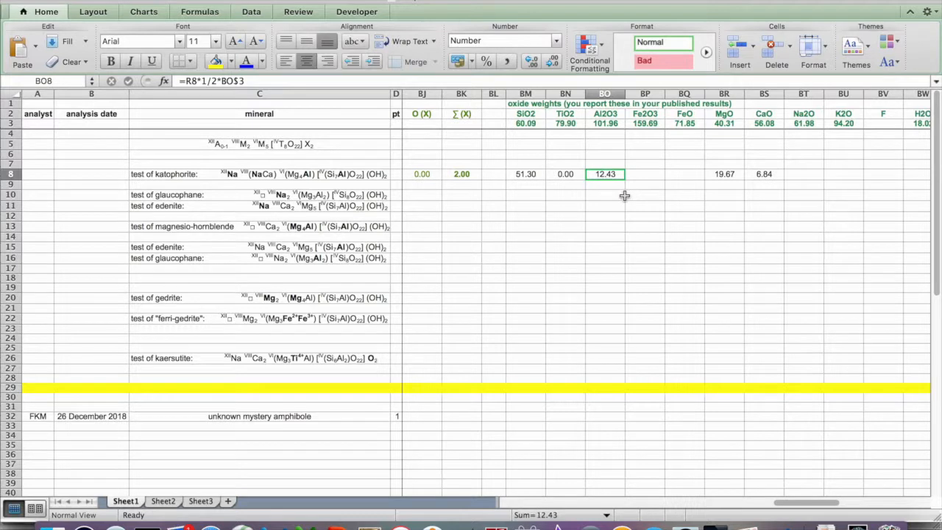
{"action": "key", "text": "super+c"}
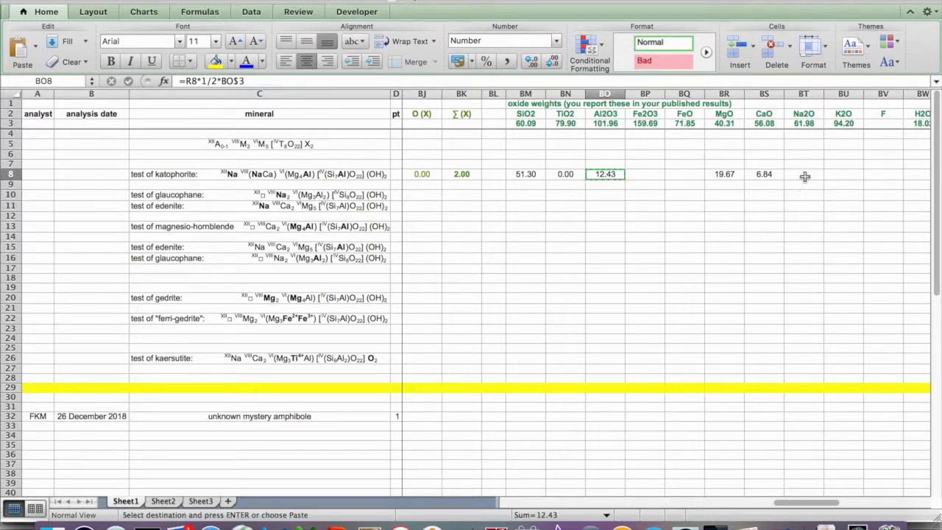
{"action": "left_click", "coordinate": [803, 174]}
{"action": "key", "text": "super+v"}
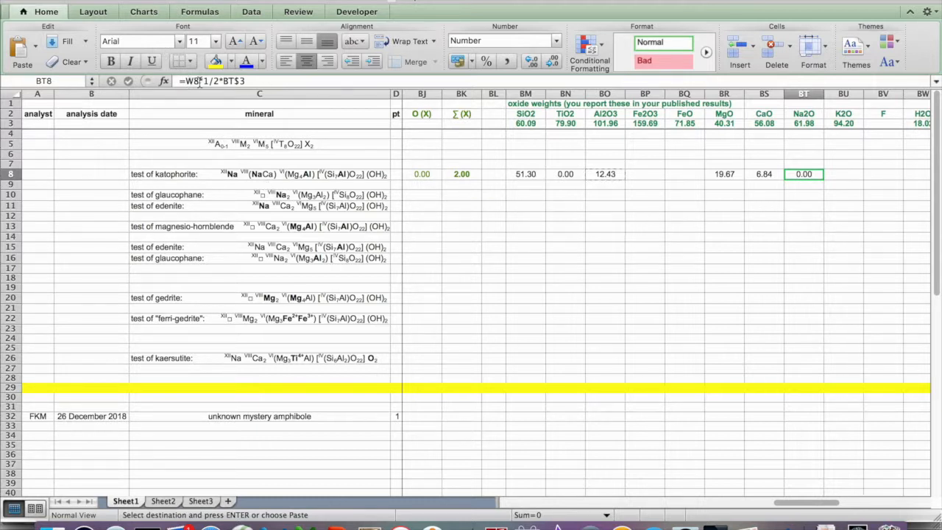
Change the mole reference in the Na2O formula in BT8 to the Na moles in P8.
{"action": "scroll", "coordinate": [636, 204], "scroll_direction": "left", "scroll_amount": 6}
{"action": "scroll", "coordinate": [636, 204], "scroll_direction": "left", "scroll_amount": 15}
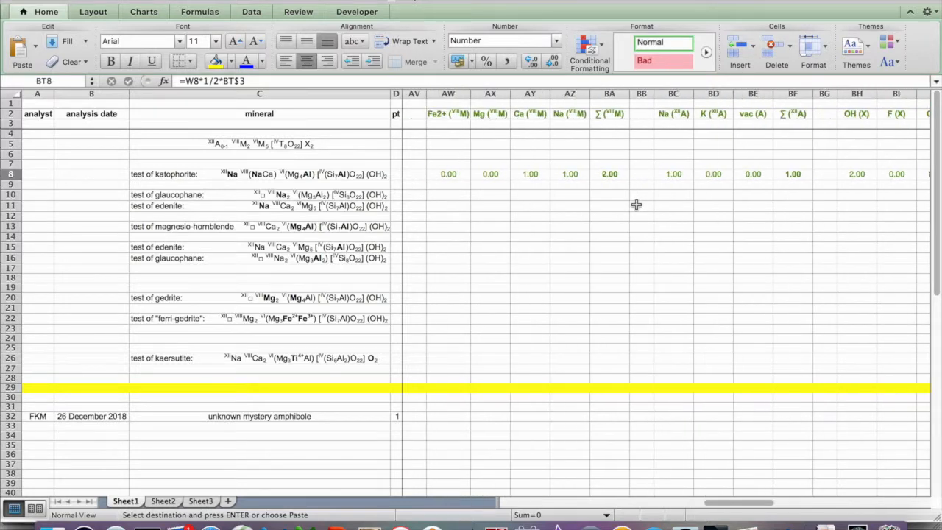
{"action": "scroll", "coordinate": [636, 204], "scroll_direction": "left", "scroll_amount": 12}
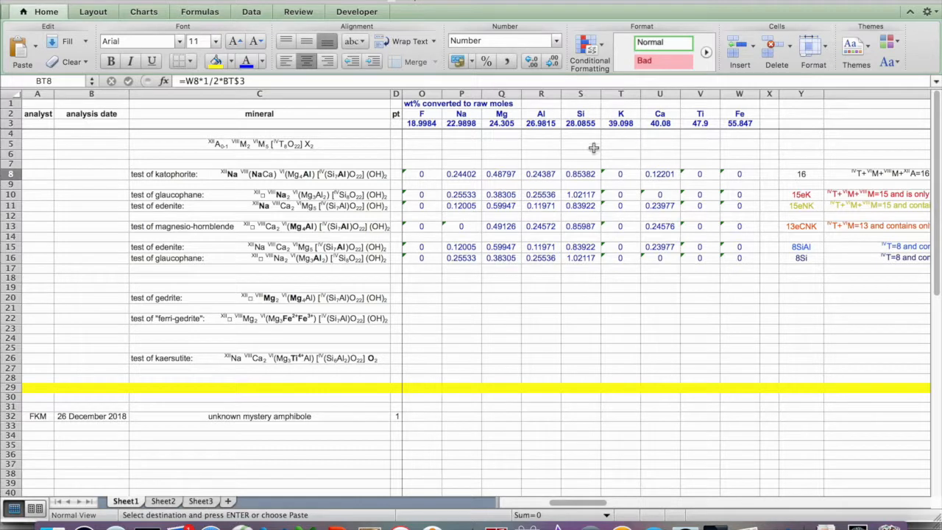
{"action": "double_click", "coordinate": [189, 81]}
{"action": "type", "text": "p"}
{"action": "key", "text": "Return"}
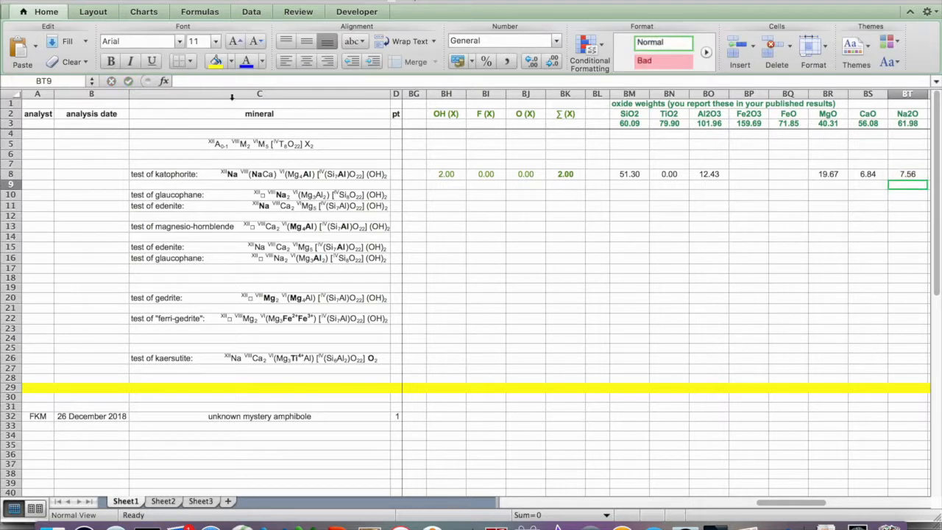
Copy the Na2O formula from BT8 into the K2O cell BU8.
{"action": "scroll", "coordinate": [831, 212], "scroll_direction": "right", "scroll_amount": 2}
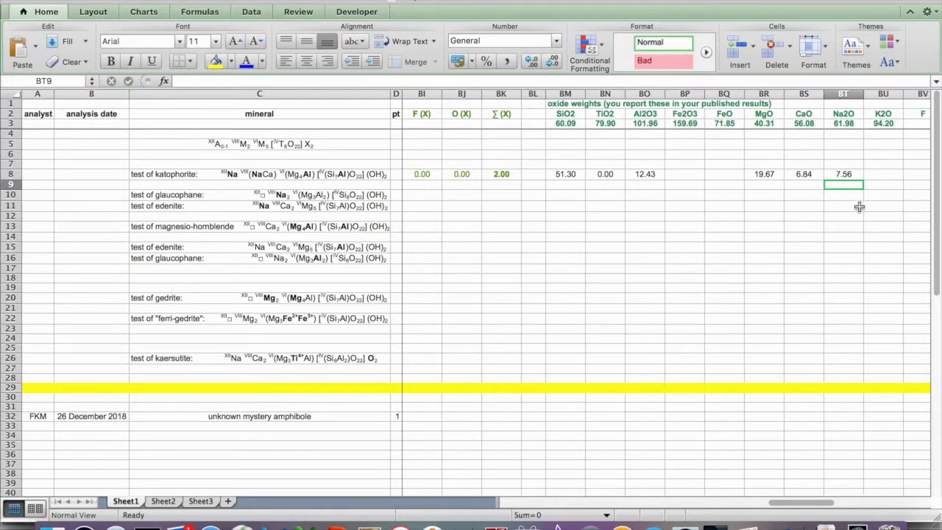
{"action": "left_click", "coordinate": [846, 174]}
{"action": "key", "text": "super+c"}
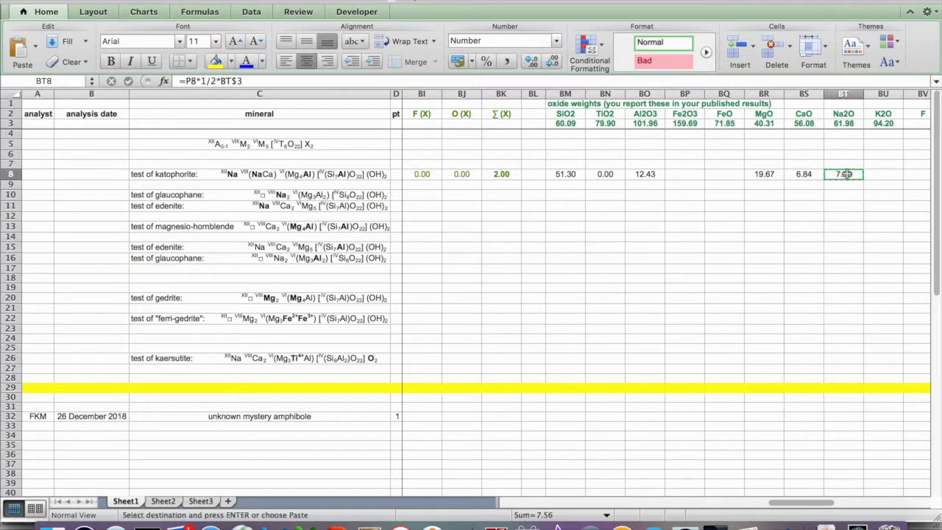
{"action": "left_click", "coordinate": [882, 174]}
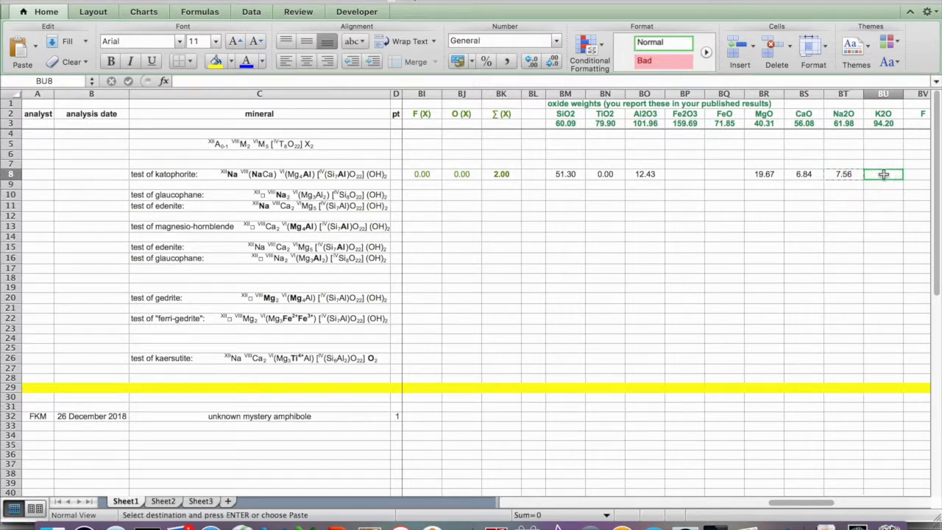
{"action": "key", "text": "super+v"}
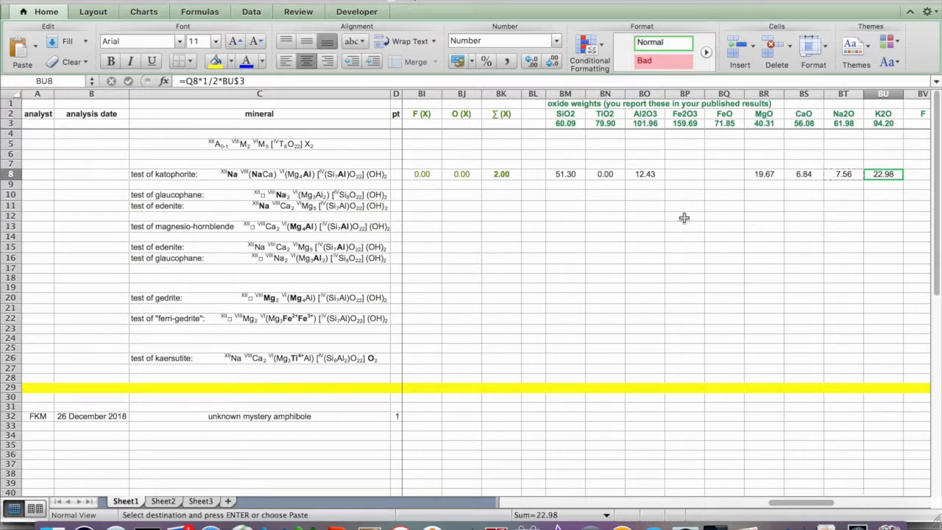
Change the mole reference in the K2O formula in BU8 to the K moles in T8.
{"action": "scroll", "coordinate": [683, 218], "scroll_direction": "left", "scroll_amount": 10}
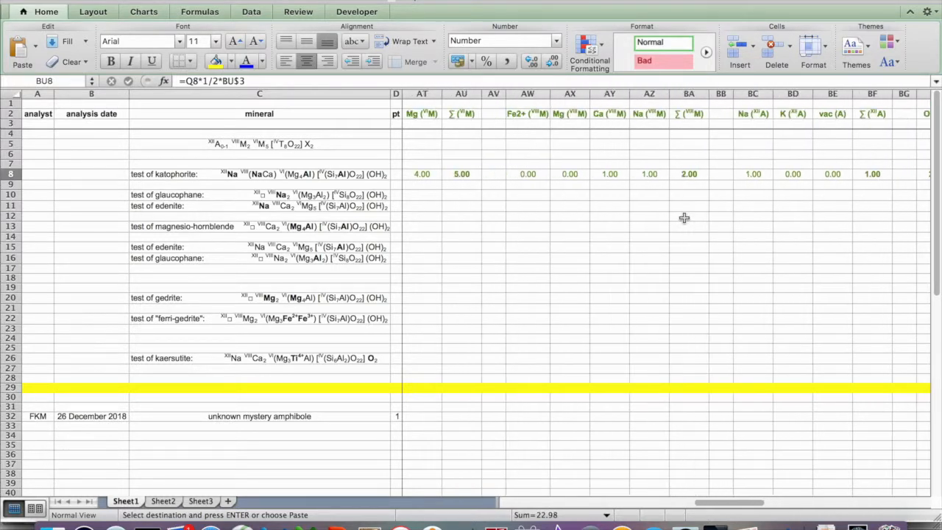
{"action": "scroll", "coordinate": [683, 217], "scroll_direction": "left", "scroll_amount": 15}
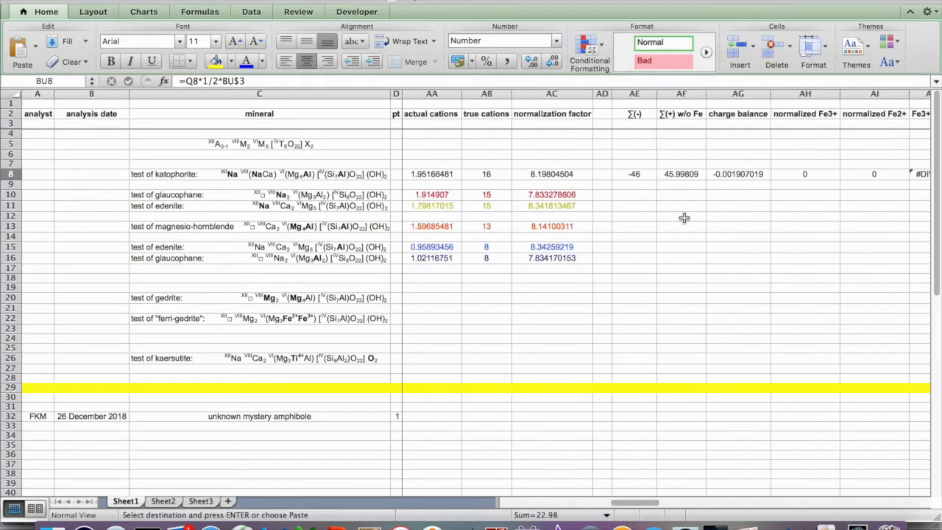
{"action": "scroll", "coordinate": [683, 218], "scroll_direction": "left", "scroll_amount": 5}
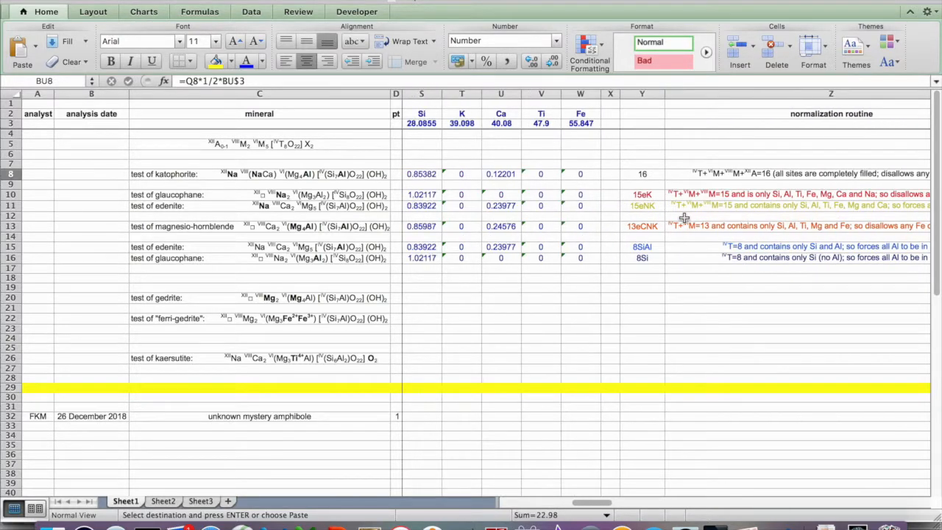
{"action": "double_click", "coordinate": [190, 81]}
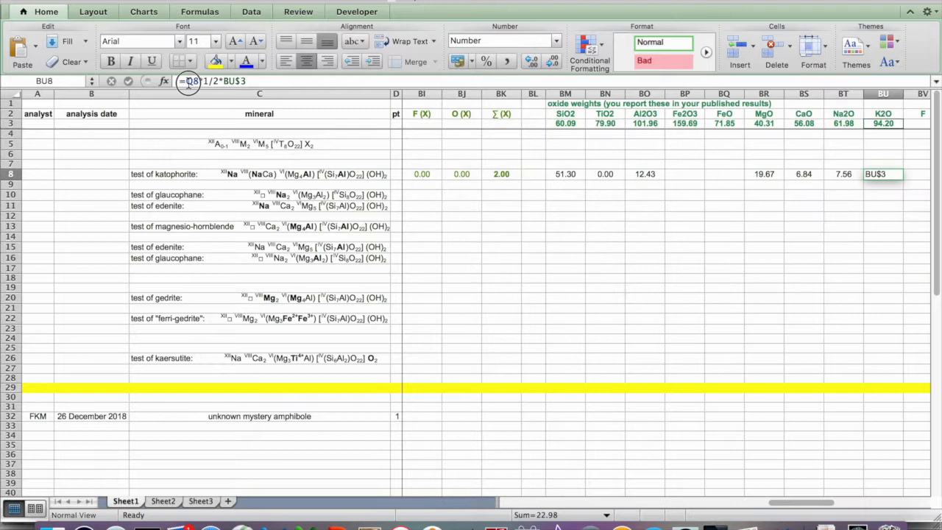
{"action": "type", "text": "l"}
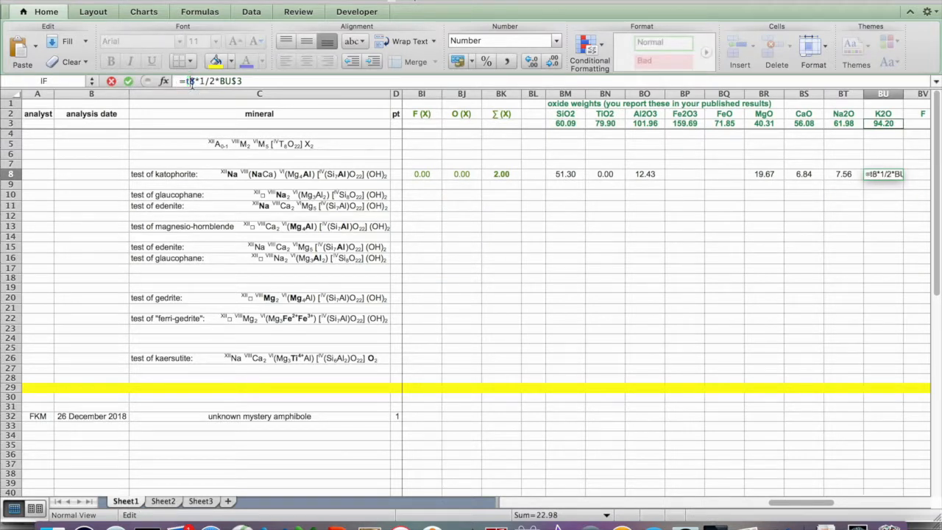
{"action": "key", "text": "Return"}
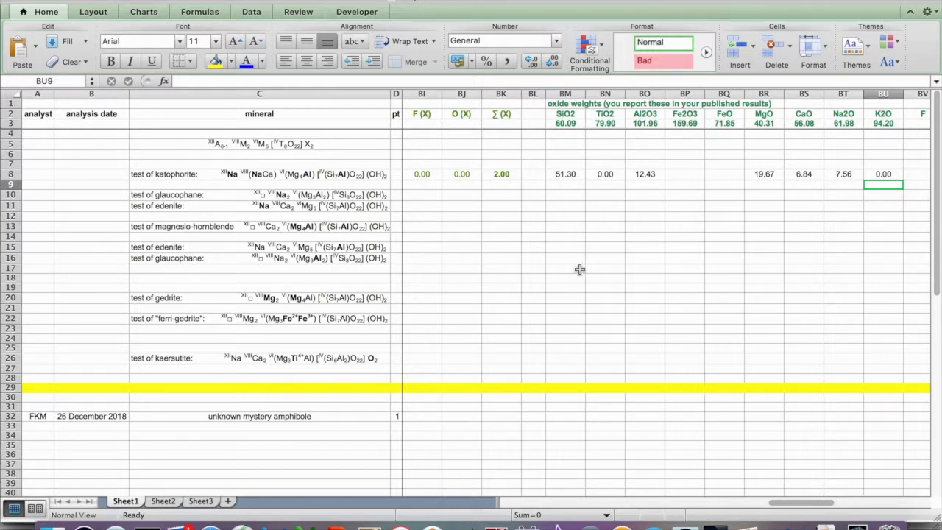
Link the F cell BV8 in the katophorite row to the raw F weight percent in E8.
{"action": "scroll", "coordinate": [579, 269], "scroll_direction": "right", "scroll_amount": 2}
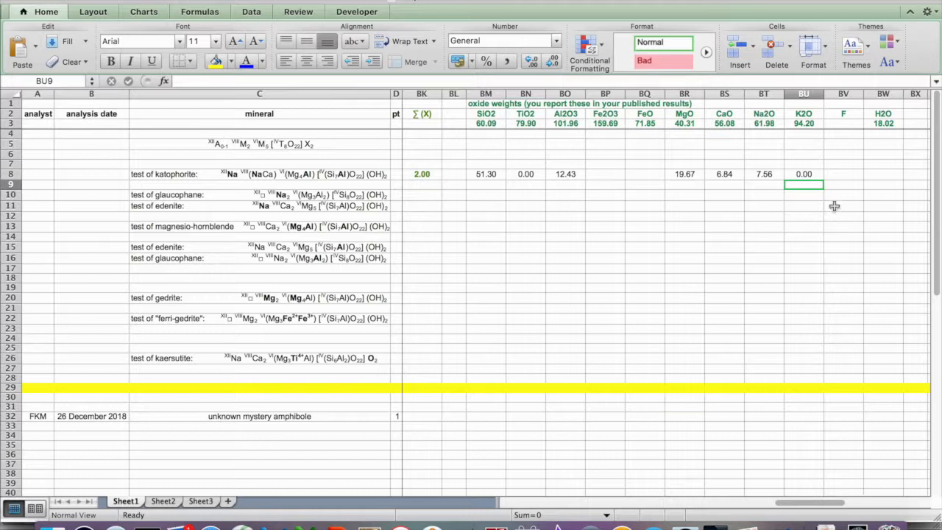
{"action": "left_click", "coordinate": [842, 173]}
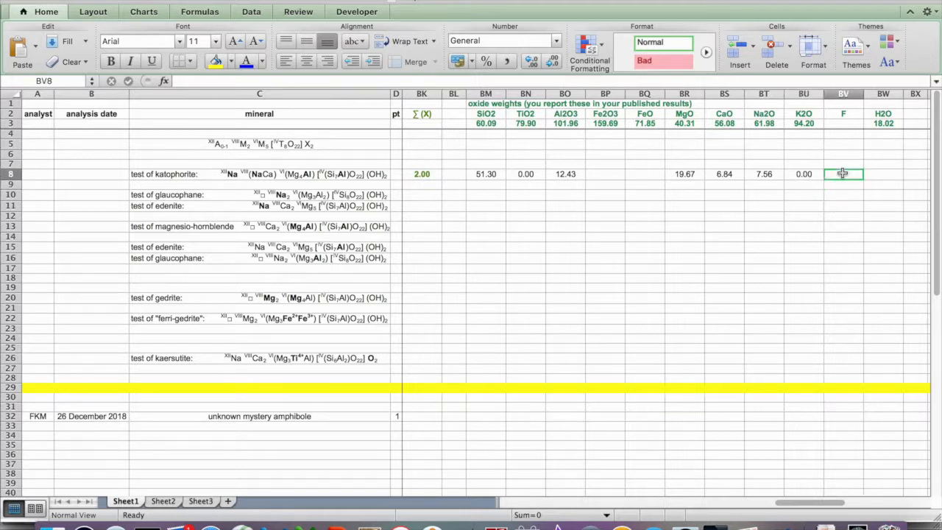
{"action": "type", "text": "="}
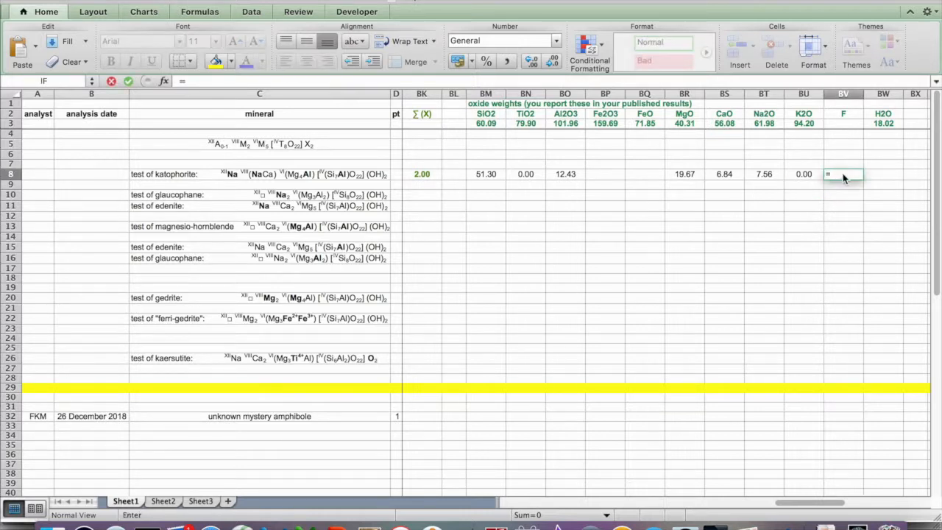
{"action": "scroll", "coordinate": [827, 211], "scroll_direction": "left", "scroll_amount": 15}
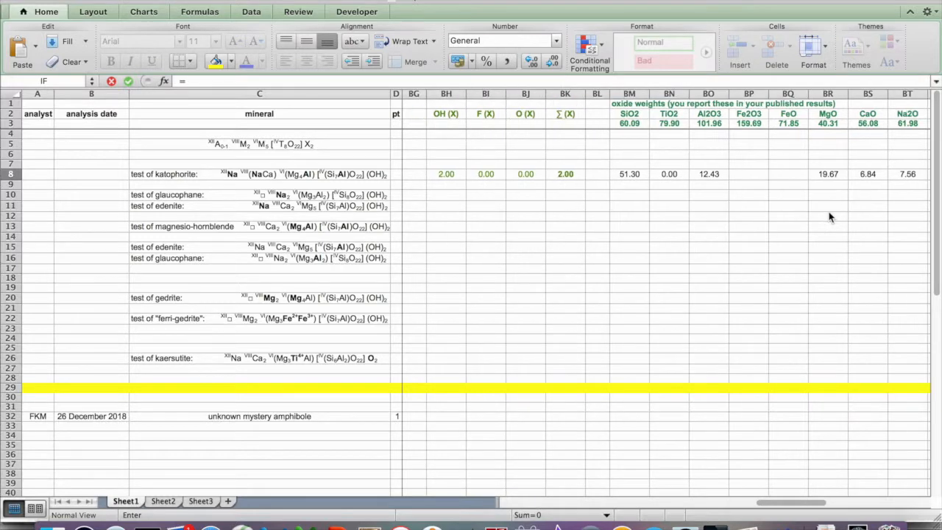
{"action": "scroll", "coordinate": [828, 216], "scroll_direction": "left", "scroll_amount": 5}
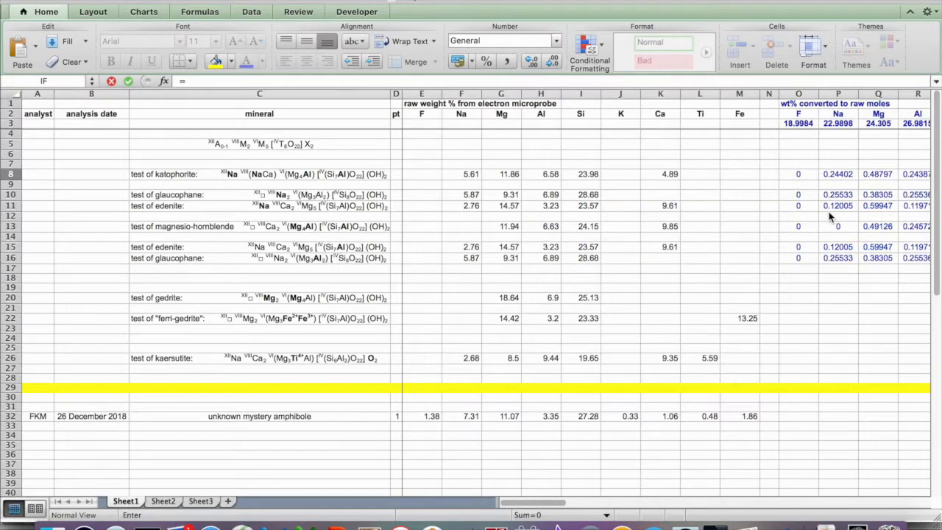
{"action": "left_click", "coordinate": [424, 176]}
{"action": "key", "text": "Return"}
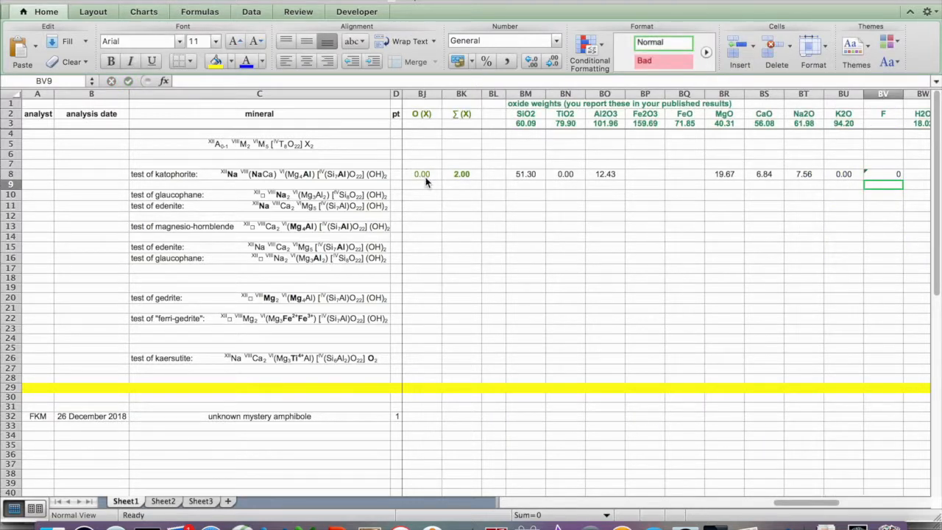
Format the F weight in BV8 to two decimal places and centre it.
{"action": "left_click", "coordinate": [884, 175]}
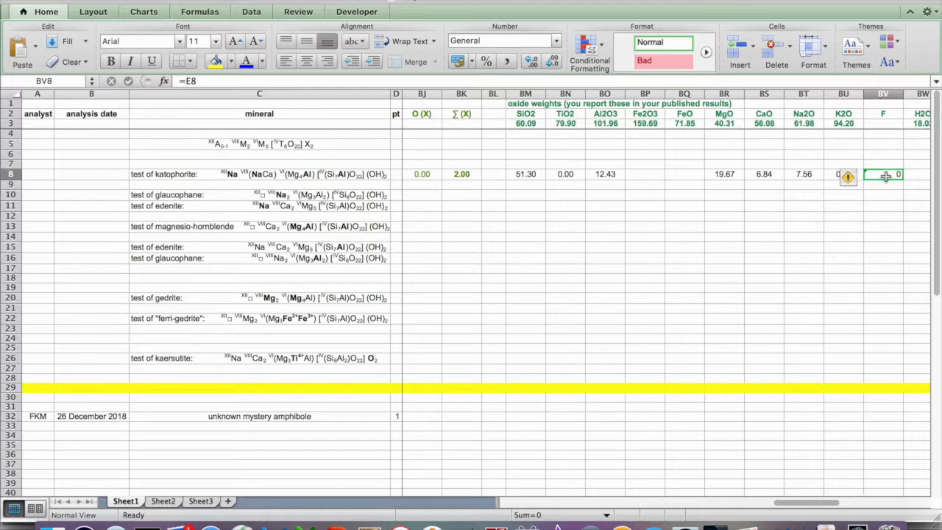
{"action": "left_click", "coordinate": [531, 61]}
{"action": "left_click", "coordinate": [306, 63]}
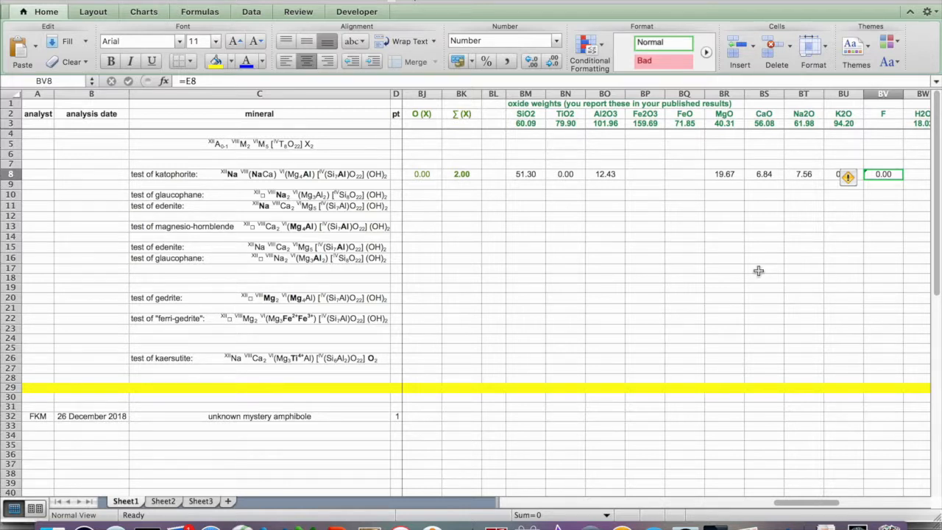
Copy the Al2O3 formula from BO8 into the Fe2O3 cell BP8.
{"action": "scroll", "coordinate": [758, 271], "scroll_direction": "right", "scroll_amount": 2}
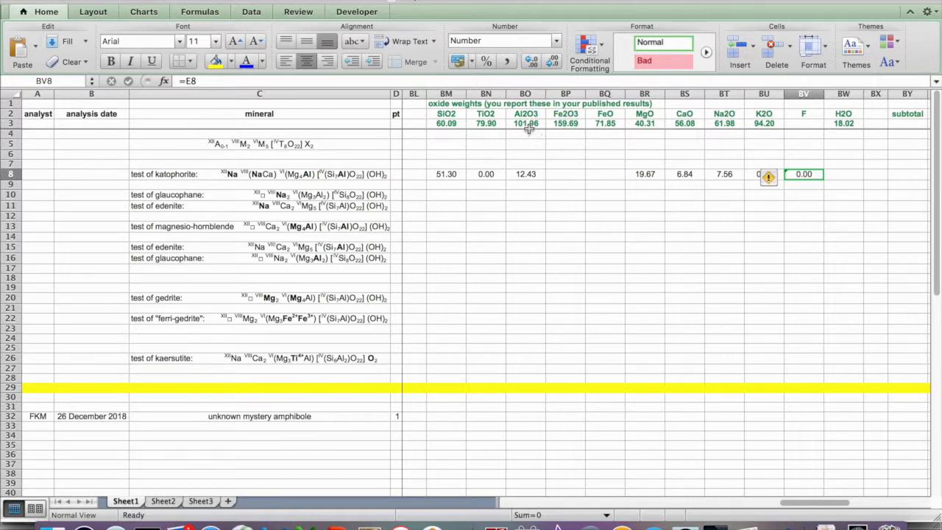
{"action": "left_click", "coordinate": [527, 174]}
{"action": "key", "text": "super+c"}
{"action": "left_click", "coordinate": [565, 175]}
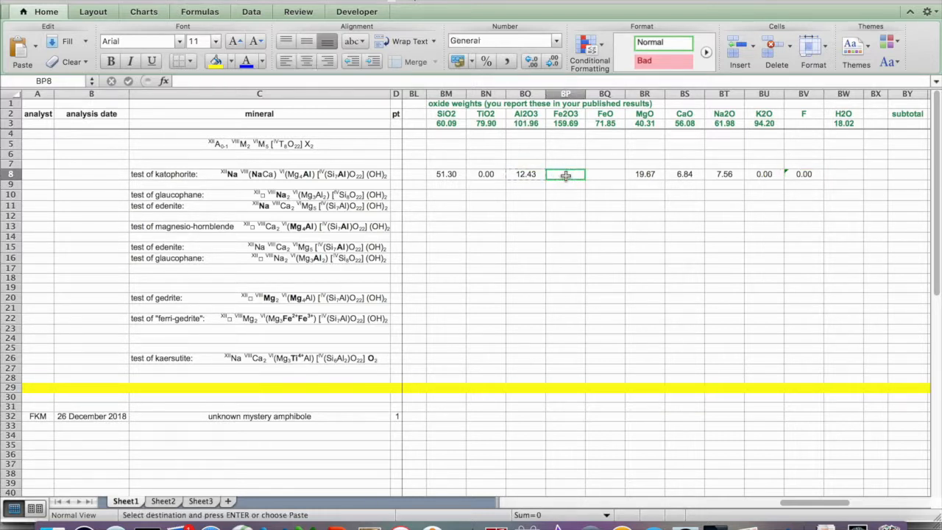
{"action": "key", "text": "super+v"}
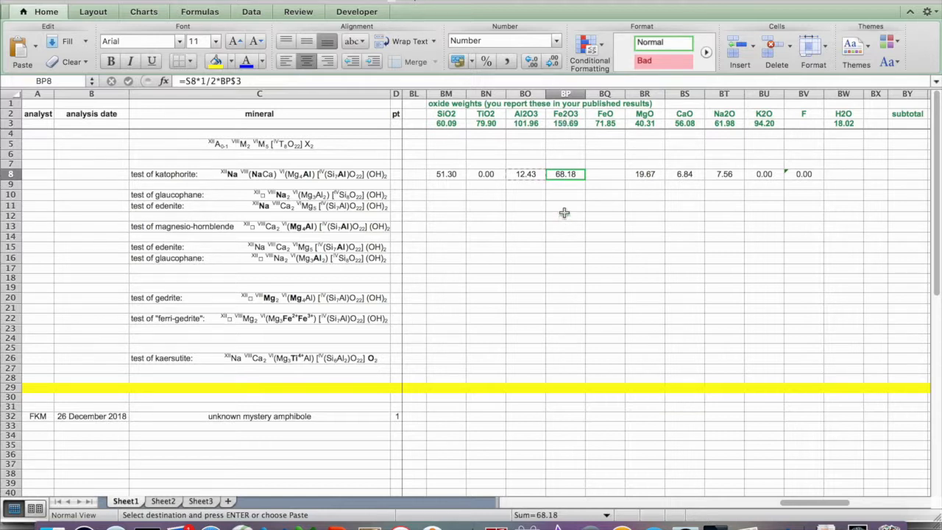
Change the mole reference in the Fe2O3 formula in BP8 to the normalized Fe3+ value in AH8.
{"action": "scroll", "coordinate": [564, 212], "scroll_direction": "left", "scroll_amount": 10}
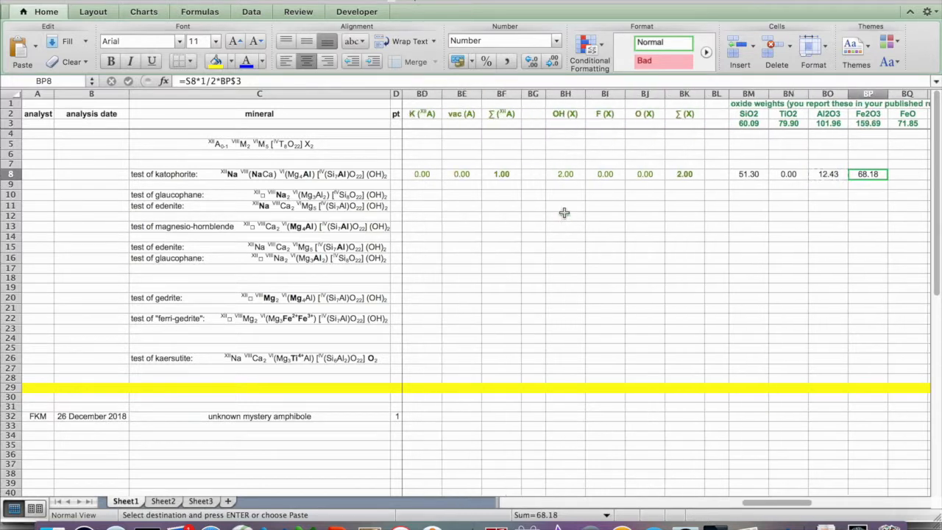
{"action": "scroll", "coordinate": [563, 213], "scroll_direction": "left", "scroll_amount": 15}
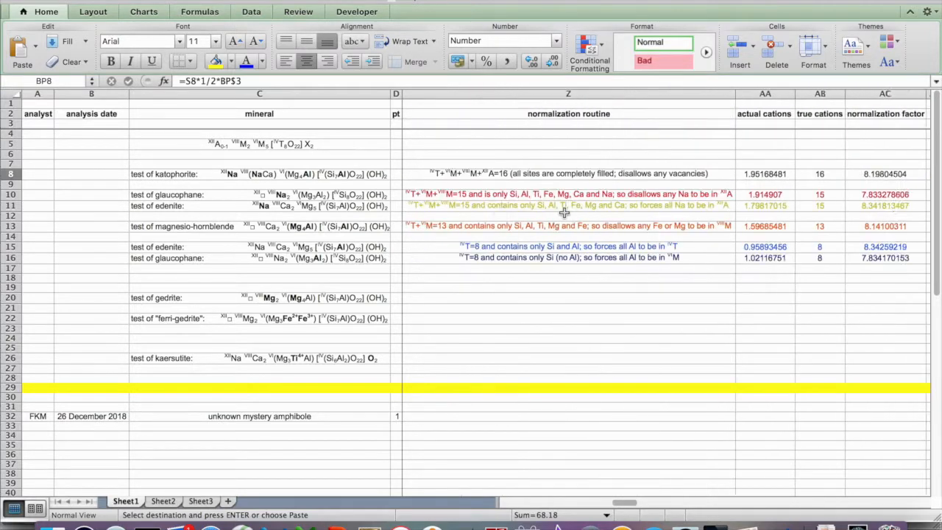
{"action": "scroll", "coordinate": [564, 212], "scroll_direction": "left", "scroll_amount": 3}
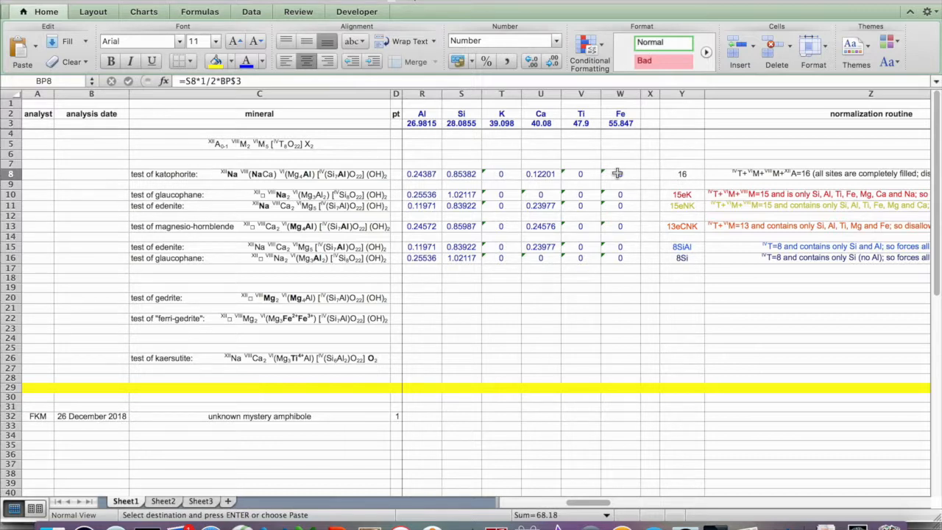
{"action": "scroll", "coordinate": [617, 174], "scroll_direction": "right", "scroll_amount": 10}
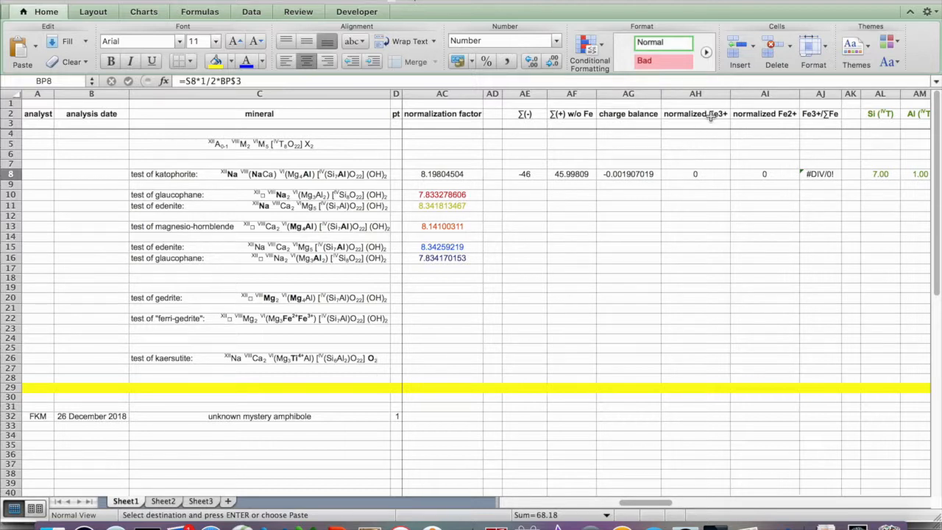
{"action": "left_click", "coordinate": [187, 81]}
{"action": "type", "text": "ah"}
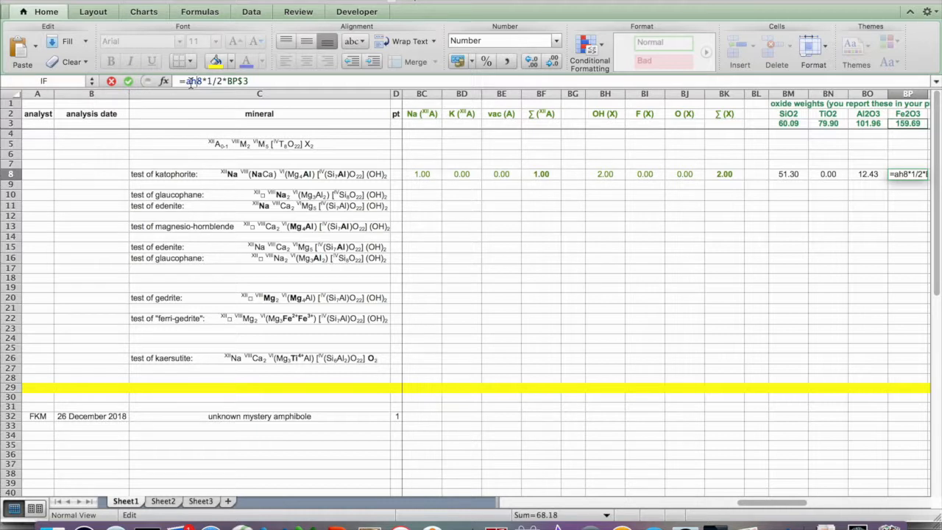
{"action": "key", "text": "Return"}
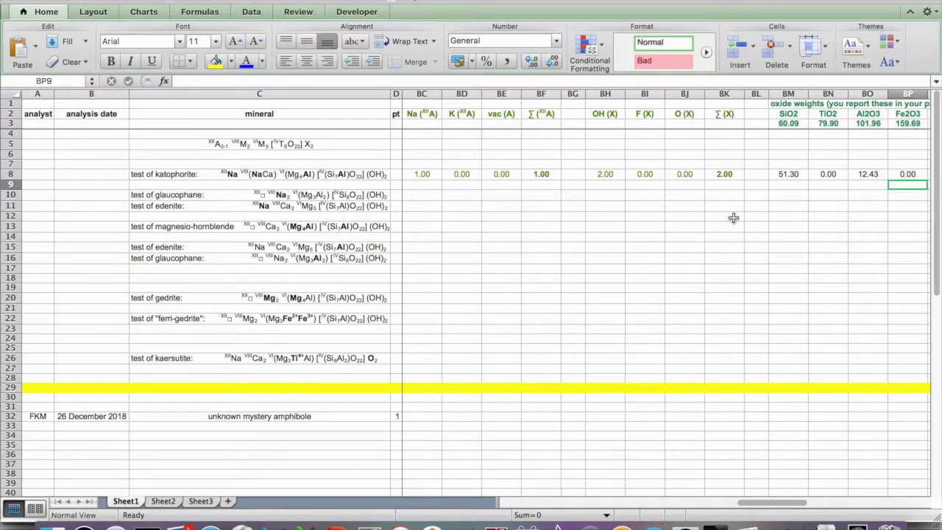
Divide AH8 in the Fe2O3 formula in BP8 by the normalization factor $AC8, keeping column AC absolute.
{"action": "left_click", "coordinate": [909, 174]}
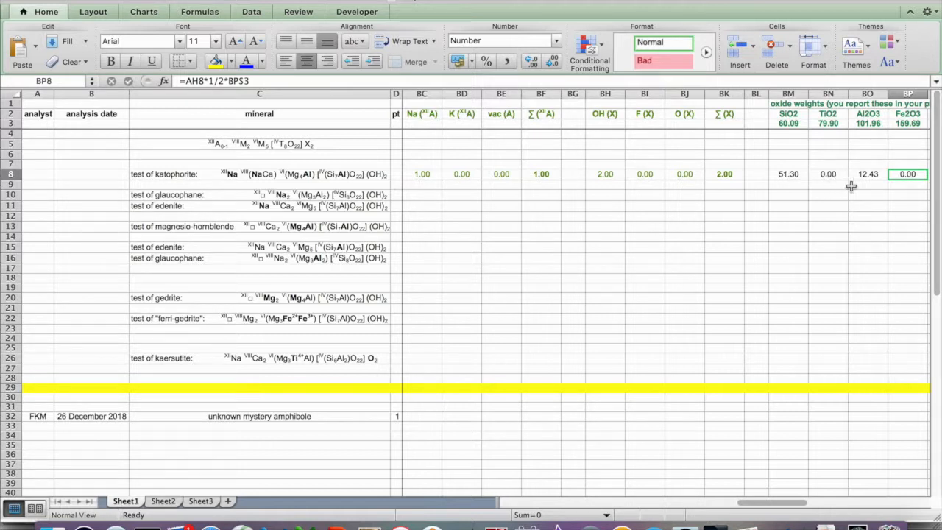
{"action": "left_click", "coordinate": [904, 174]}
{"action": "scroll", "coordinate": [785, 233], "scroll_direction": "left", "scroll_amount": 10}
{"action": "scroll", "coordinate": [785, 233], "scroll_direction": "left", "scroll_amount": 10}
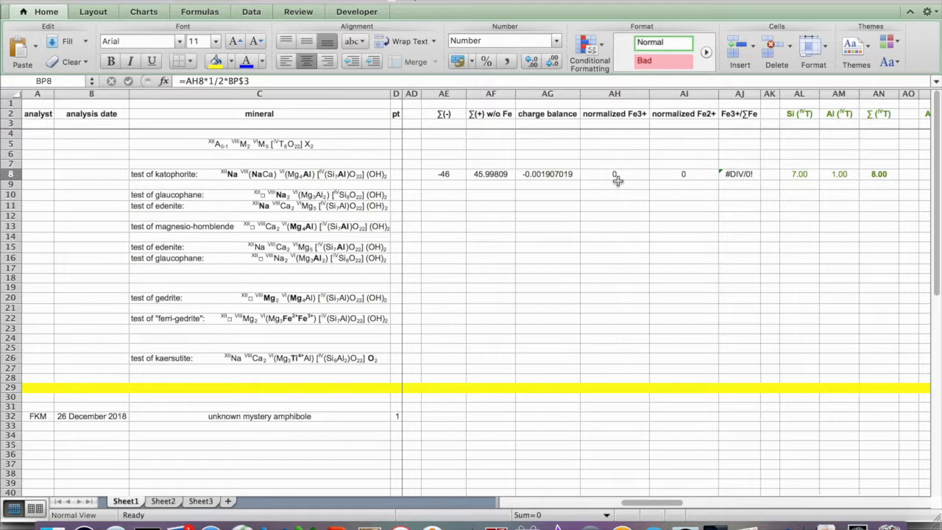
{"action": "left_click", "coordinate": [203, 81]}
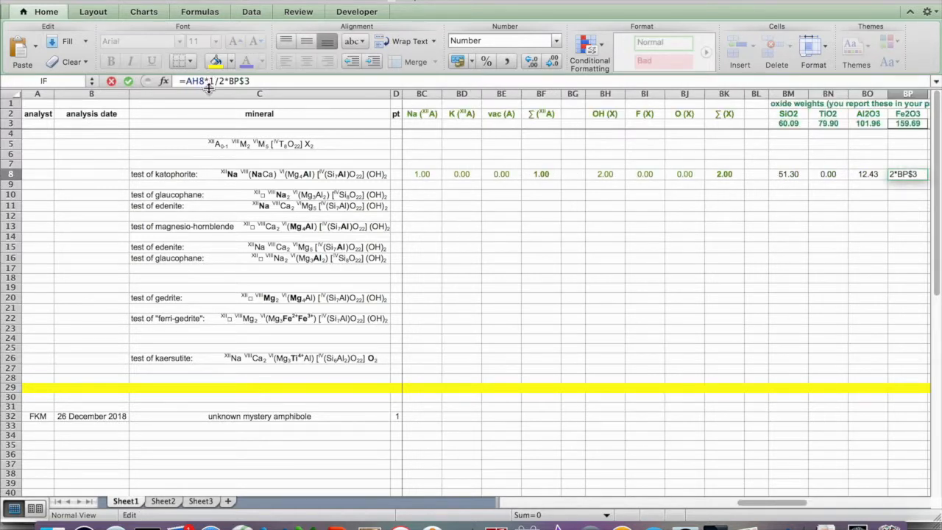
{"action": "type", "text": "/"}
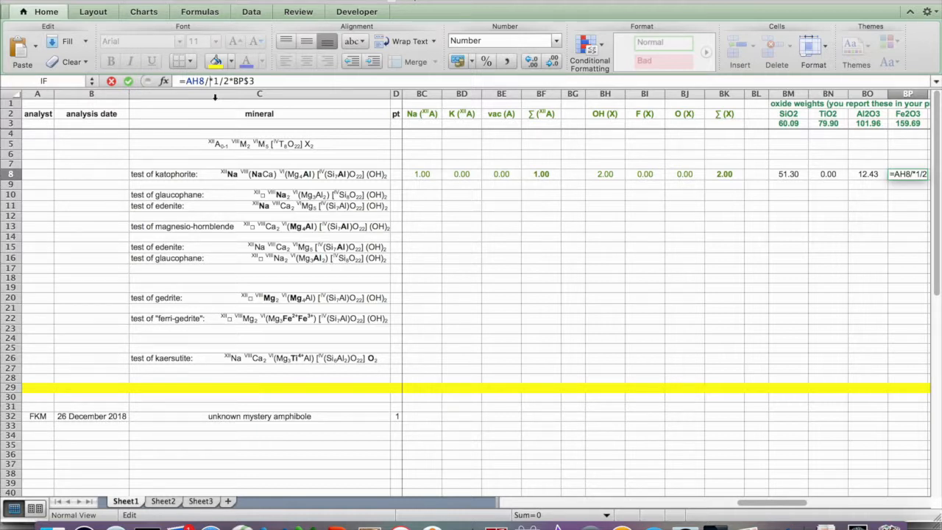
{"action": "scroll", "coordinate": [215, 97], "scroll_direction": "left", "scroll_amount": 15}
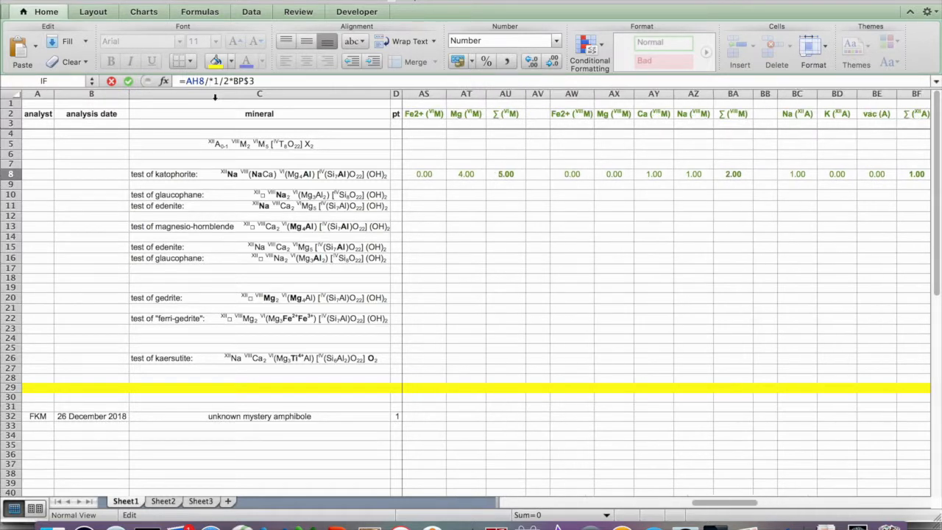
{"action": "scroll", "coordinate": [215, 97], "scroll_direction": "left", "scroll_amount": 6}
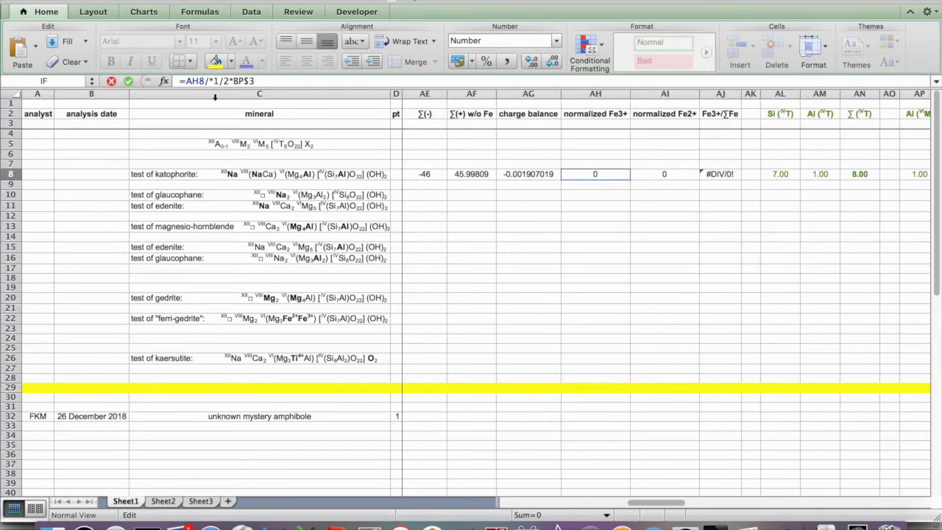
{"action": "scroll", "coordinate": [547, 267], "scroll_direction": "left", "scroll_amount": 5}
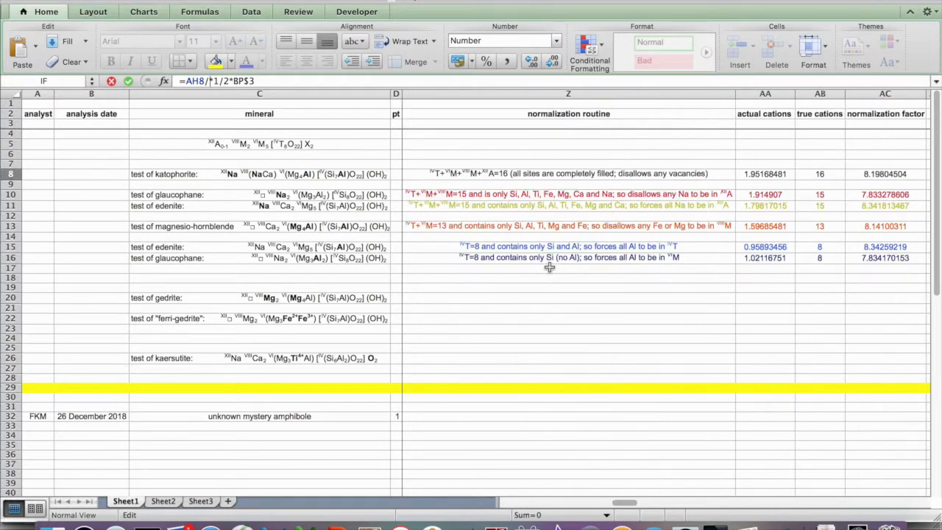
{"action": "left_click", "coordinate": [872, 175]}
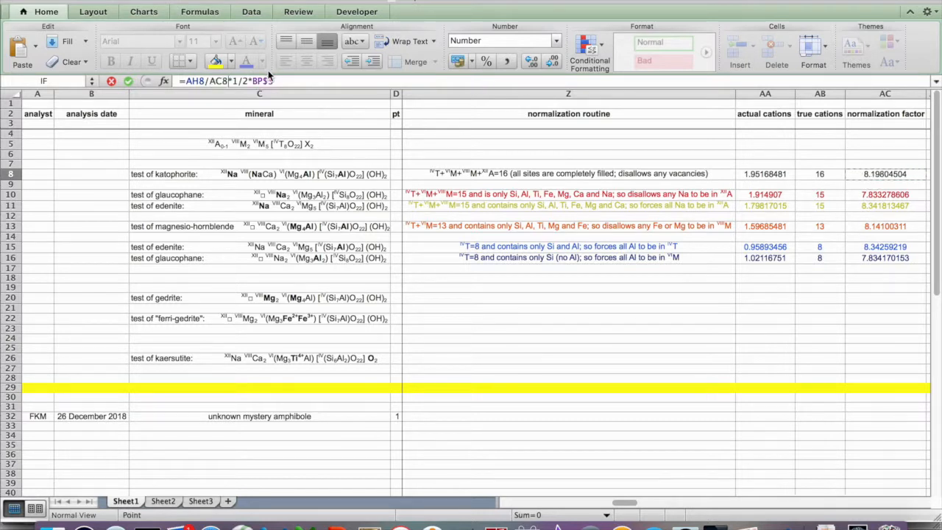
{"action": "left_click", "coordinate": [212, 81]}
{"action": "type", "text": "$"}
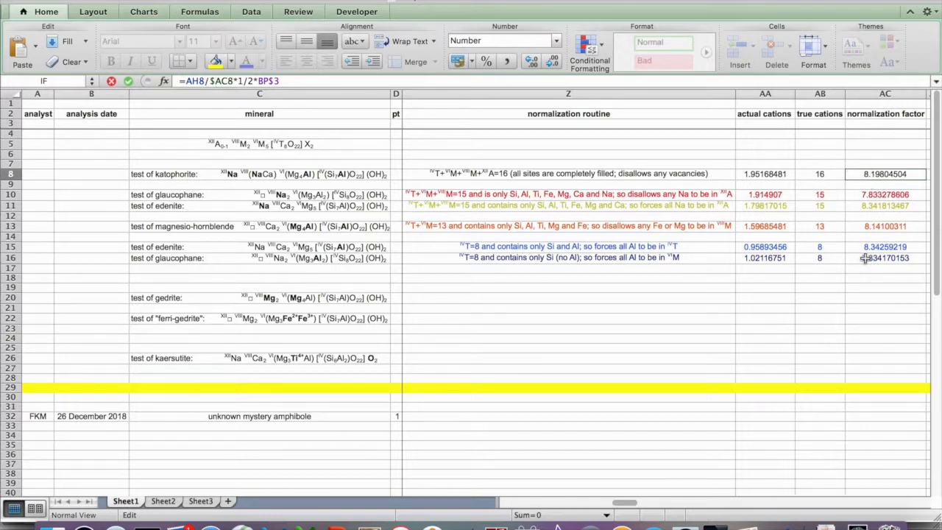
{"action": "scroll", "coordinate": [866, 257], "scroll_direction": "right", "scroll_amount": 10}
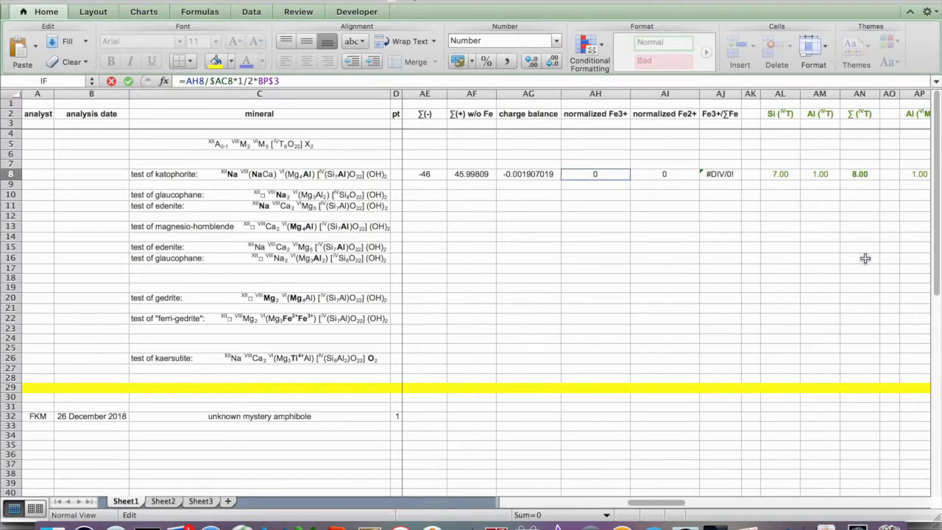
{"action": "key", "text": "Return"}
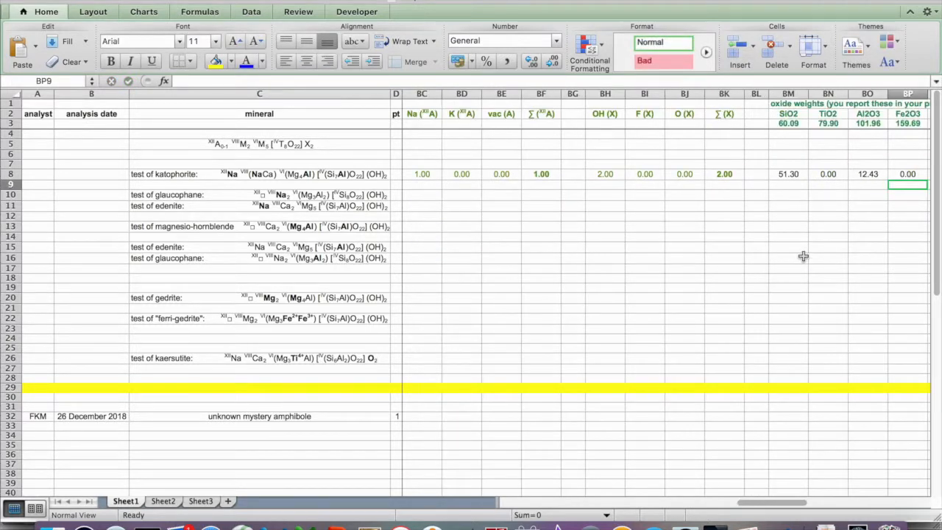
Copy the MgO formula with the divisor 1 from BR8 into the FeO cell BQ8.
{"action": "scroll", "coordinate": [803, 255], "scroll_direction": "right", "scroll_amount": 3}
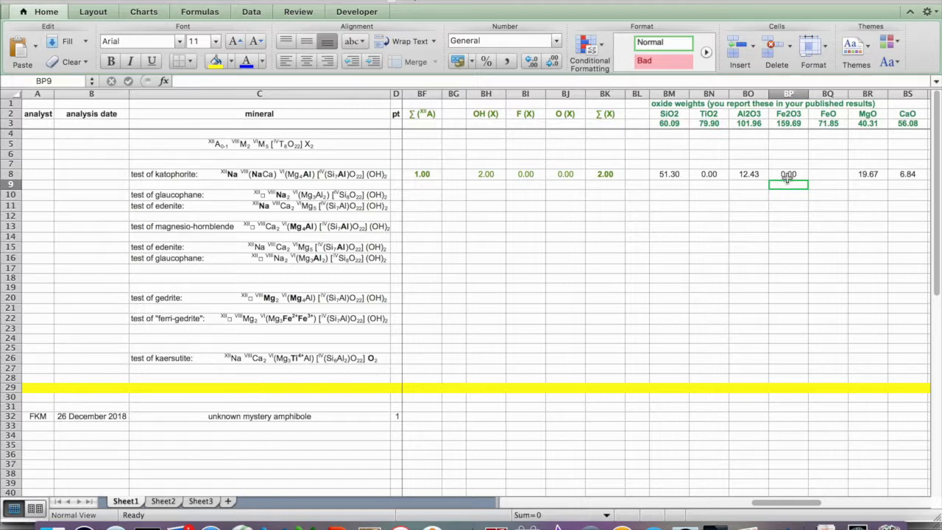
{"action": "left_click", "coordinate": [870, 173]}
{"action": "key", "text": "super+c"}
{"action": "left_click", "coordinate": [825, 175]}
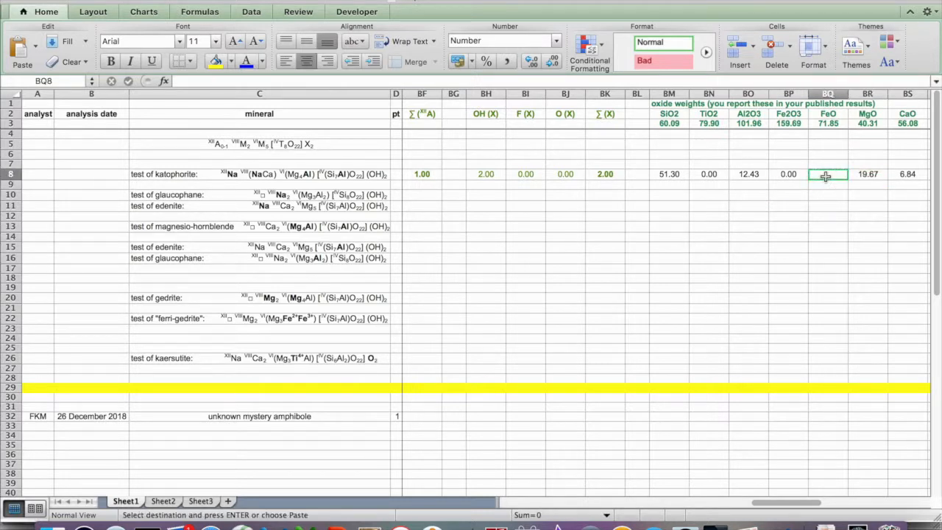
{"action": "key", "text": "super+v"}
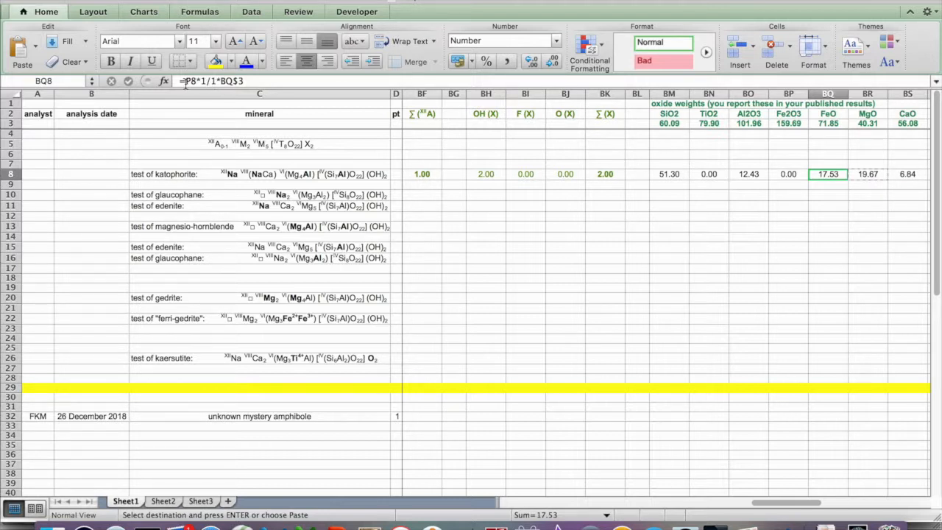
Change the mole reference in the FeO formula in BQ8 to the normalized Fe2+ value in AI8.
{"action": "double_click", "coordinate": [190, 82]}
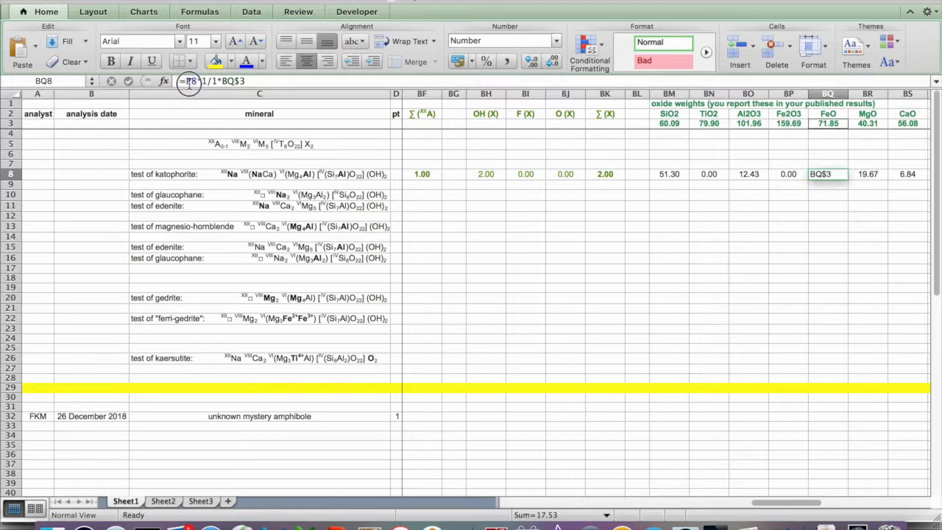
{"action": "left_click_drag", "start_coordinate": [189, 84], "coordinate": [192, 86]}
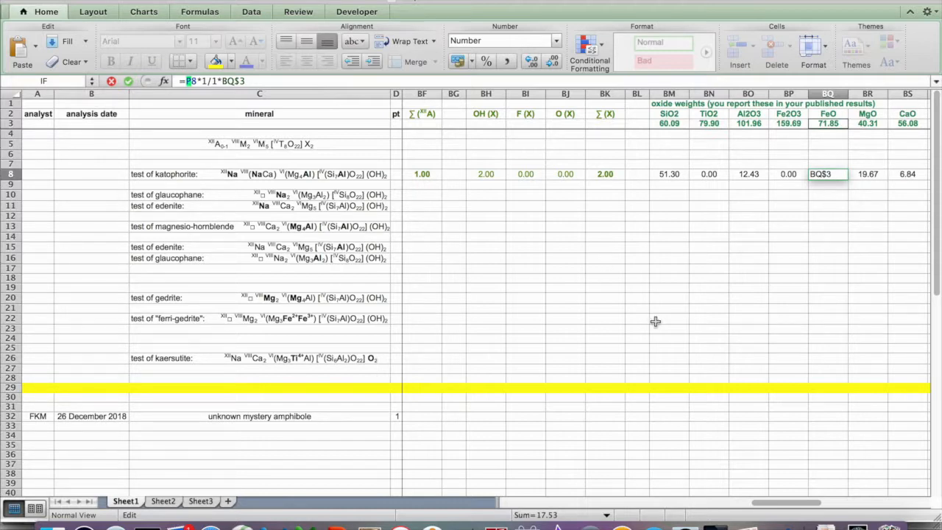
{"action": "scroll", "coordinate": [623, 292], "scroll_direction": "left", "scroll_amount": 10}
{"action": "scroll", "coordinate": [623, 292], "scroll_direction": "left", "scroll_amount": 10}
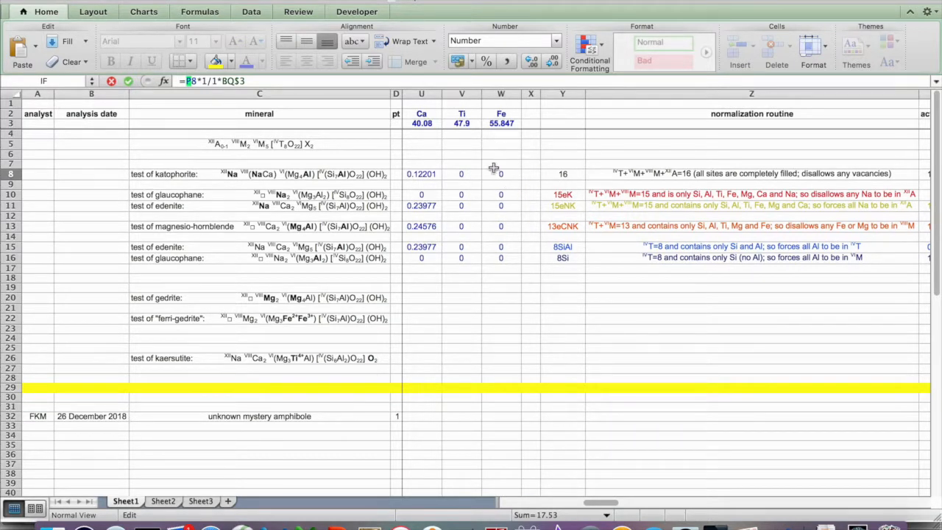
{"action": "scroll", "coordinate": [620, 222], "scroll_direction": "right", "scroll_amount": 1}
{"action": "scroll", "coordinate": [620, 223], "scroll_direction": "right", "scroll_amount": 5}
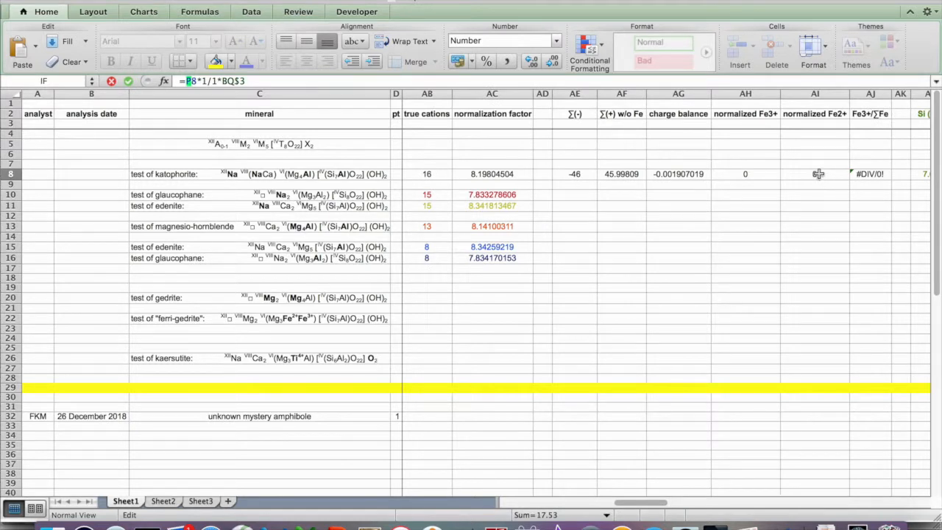
{"action": "left_click", "coordinate": [818, 173]}
{"action": "key", "text": "Delete"}
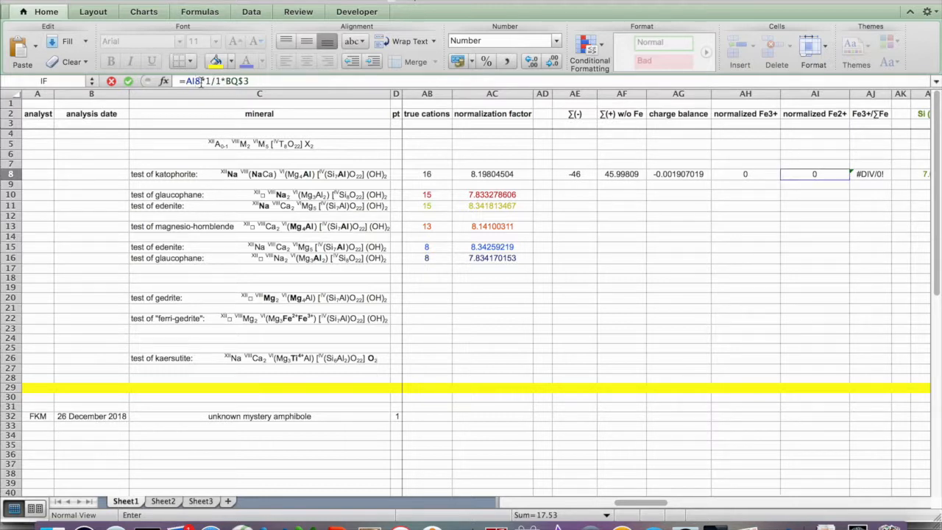
Divide AI8 in the FeO formula in BQ8 by the normalization factor in AC8.
{"action": "left_click", "coordinate": [199, 81]}
{"action": "type", "text": "/"}
{"action": "left_click", "coordinate": [487, 172]}
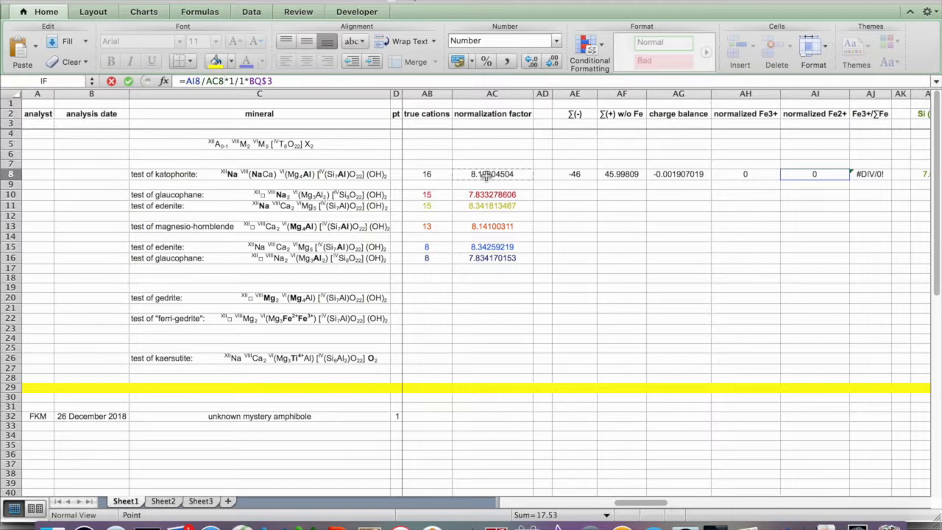
{"action": "key", "text": "Return"}
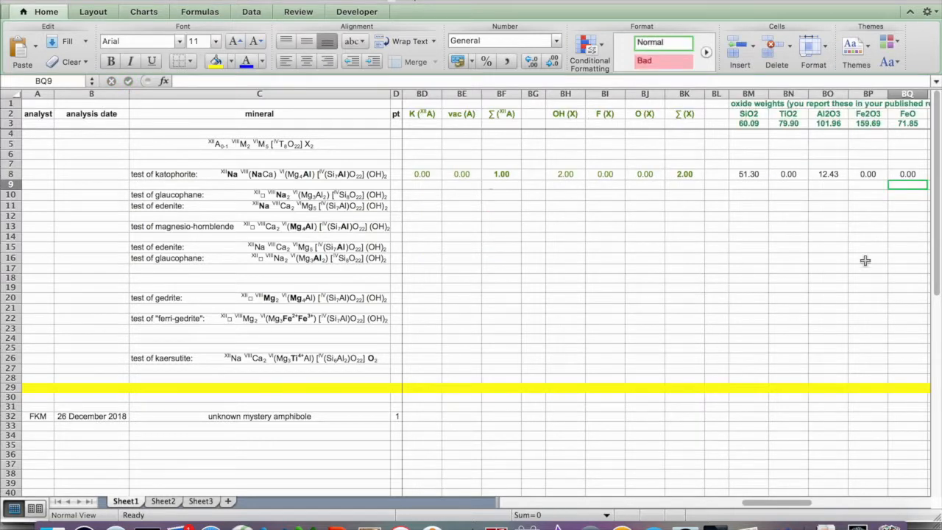
Copy the K2O formula with the divisor 2 from BU8 into the H2O cell BW8.
{"action": "scroll", "coordinate": [815, 203], "scroll_direction": "right", "scroll_amount": 4}
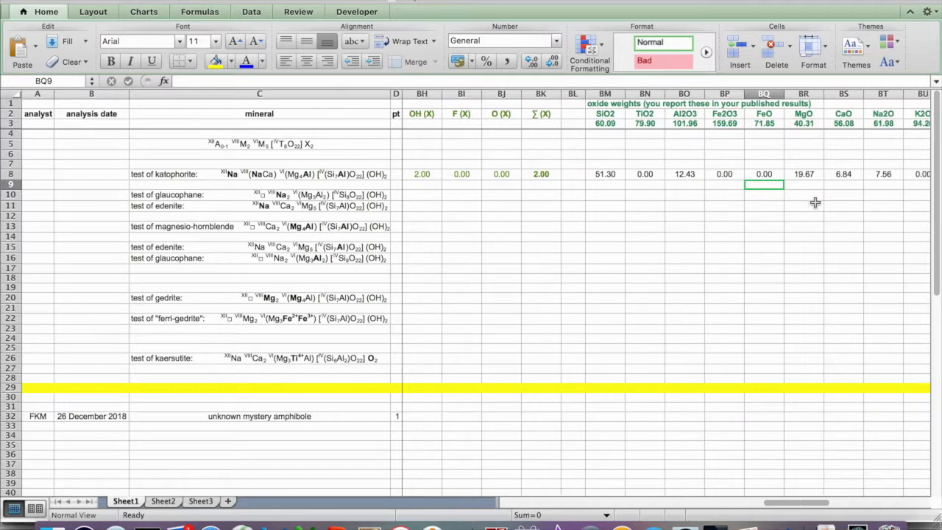
{"action": "scroll", "coordinate": [816, 202], "scroll_direction": "right", "scroll_amount": 2}
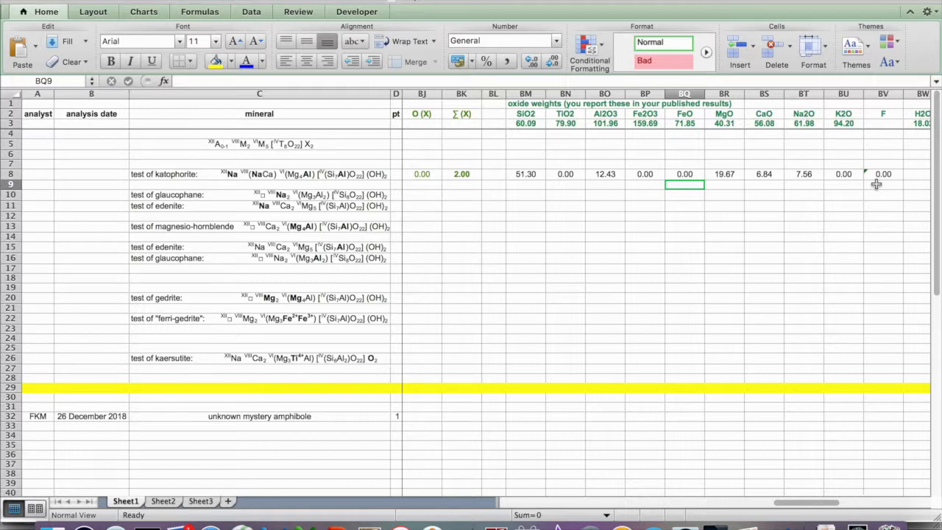
{"action": "scroll", "coordinate": [848, 195], "scroll_direction": "right", "scroll_amount": 3}
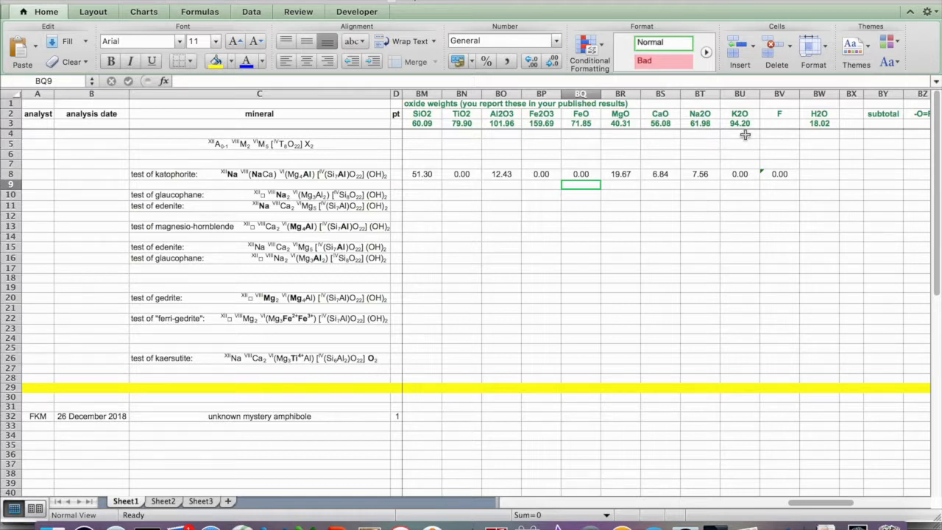
{"action": "left_click", "coordinate": [740, 175]}
{"action": "key", "text": "super+c"}
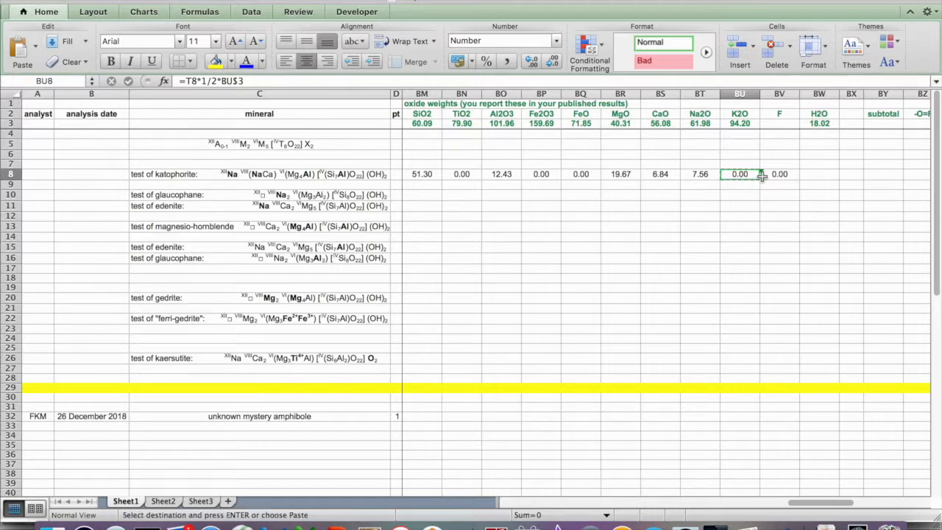
{"action": "left_click", "coordinate": [827, 174]}
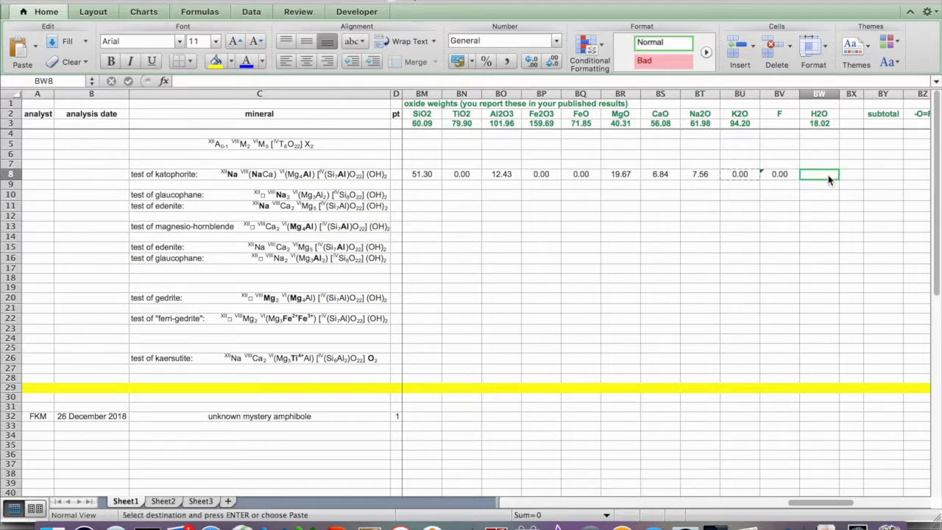
{"action": "key", "text": "super+v"}
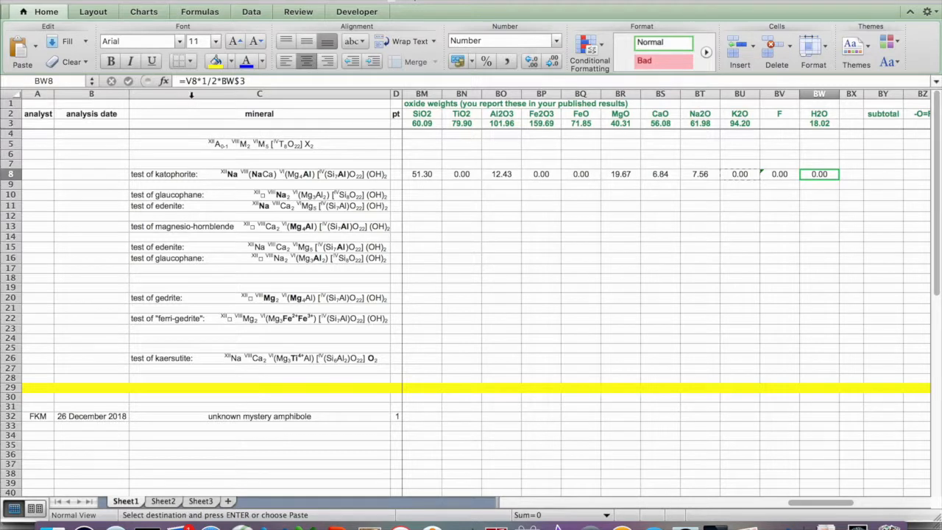
Replace the mole reference in the H2O formula in BW8 with the OH (X) value in BH8.
{"action": "left_click_drag", "start_coordinate": [186, 81], "coordinate": [191, 82]}
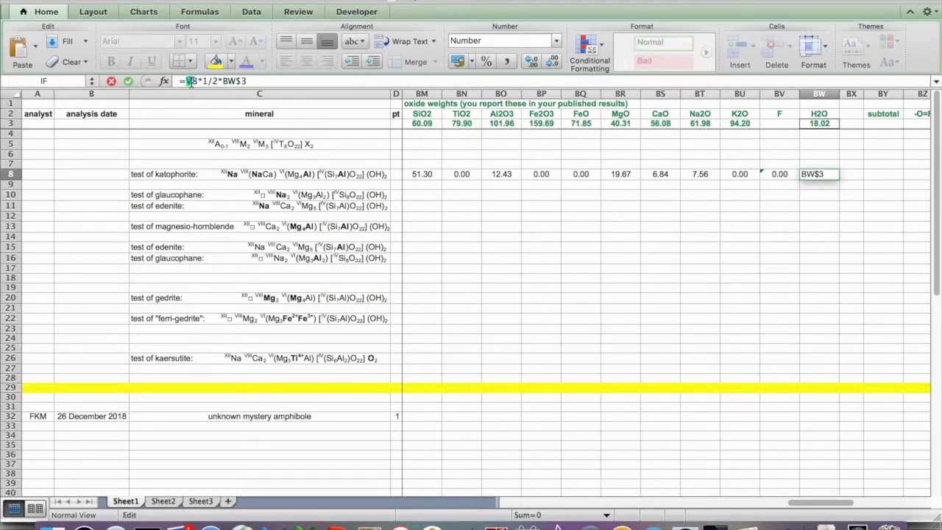
{"action": "key", "text": "BackSpace"}
{"action": "left_click_drag", "start_coordinate": [189, 83], "coordinate": [190, 81]}
{"action": "key", "text": "BackSpace"}
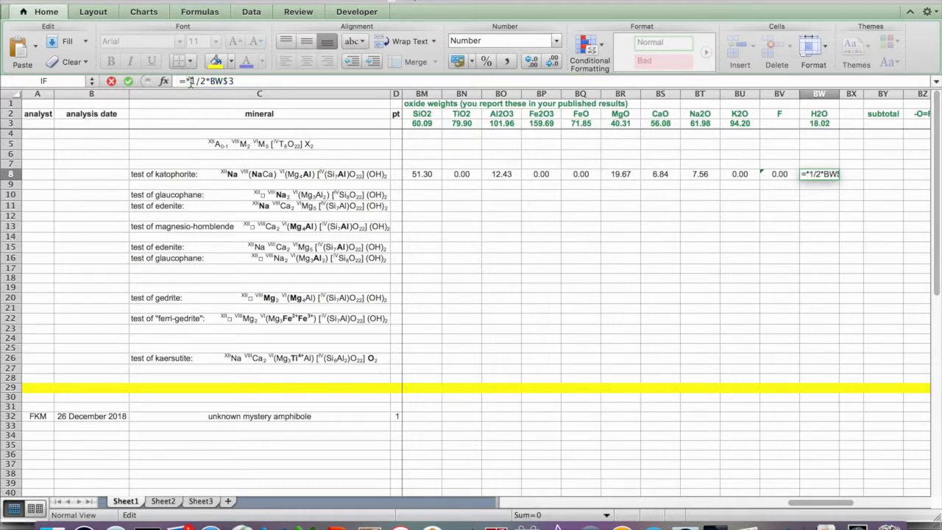
{"action": "scroll", "coordinate": [659, 265], "scroll_direction": "left", "scroll_amount": 9}
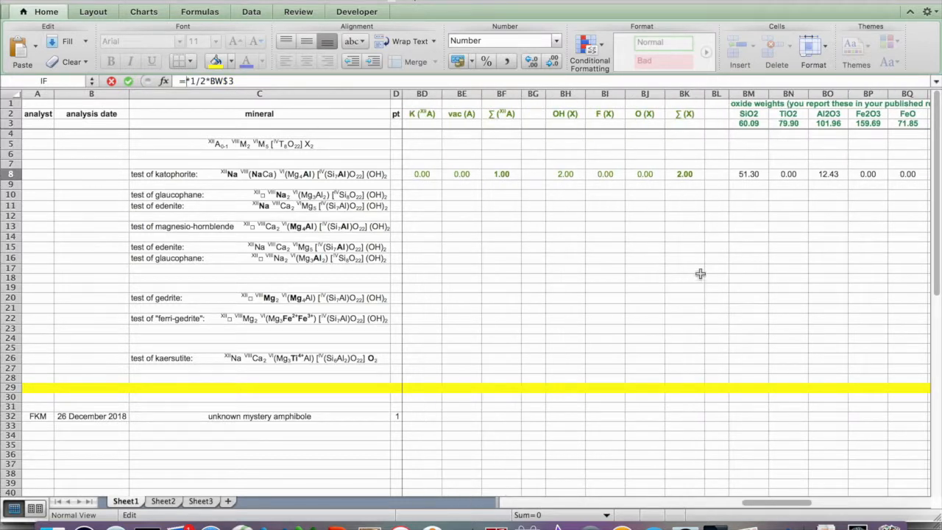
{"action": "left_click", "coordinate": [565, 174]}
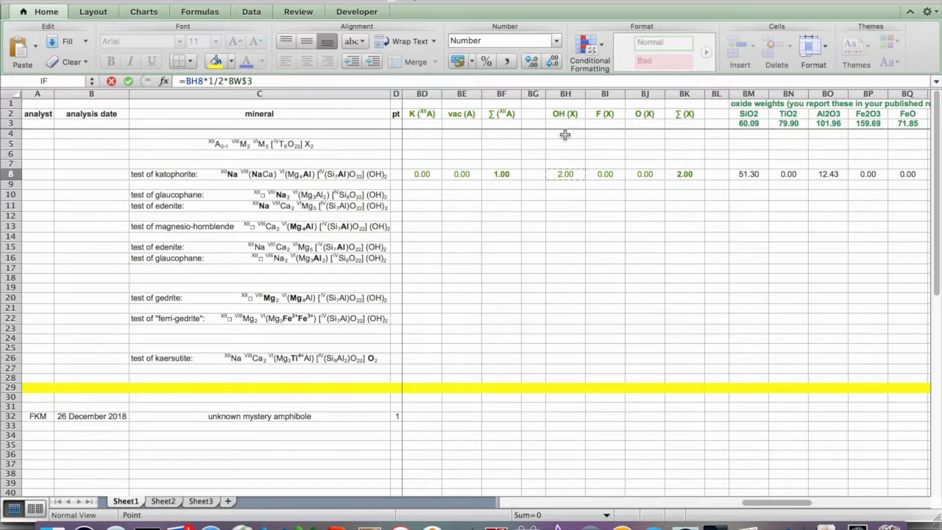
Divide BH8 in the H2O formula in BW8 by the normalization factor $AC8, keeping column AC absolute.
{"action": "type", "text": "/"}
{"action": "scroll", "coordinate": [642, 262], "scroll_direction": "left", "scroll_amount": 5}
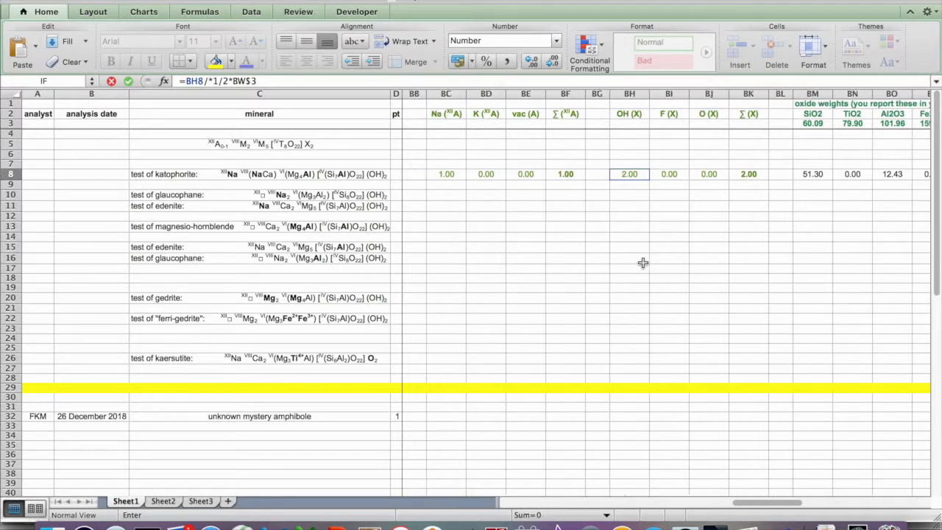
{"action": "scroll", "coordinate": [642, 263], "scroll_direction": "left", "scroll_amount": 5}
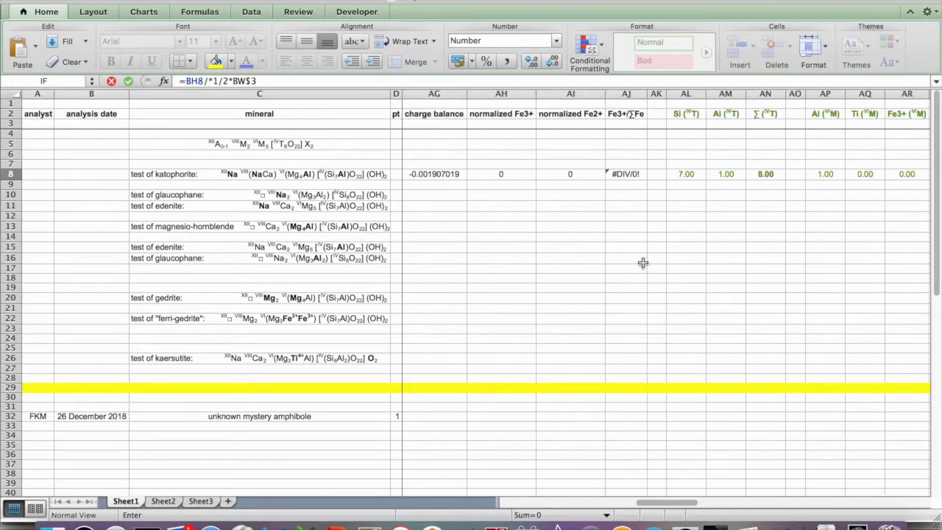
{"action": "scroll", "coordinate": [643, 263], "scroll_direction": "left", "scroll_amount": 5}
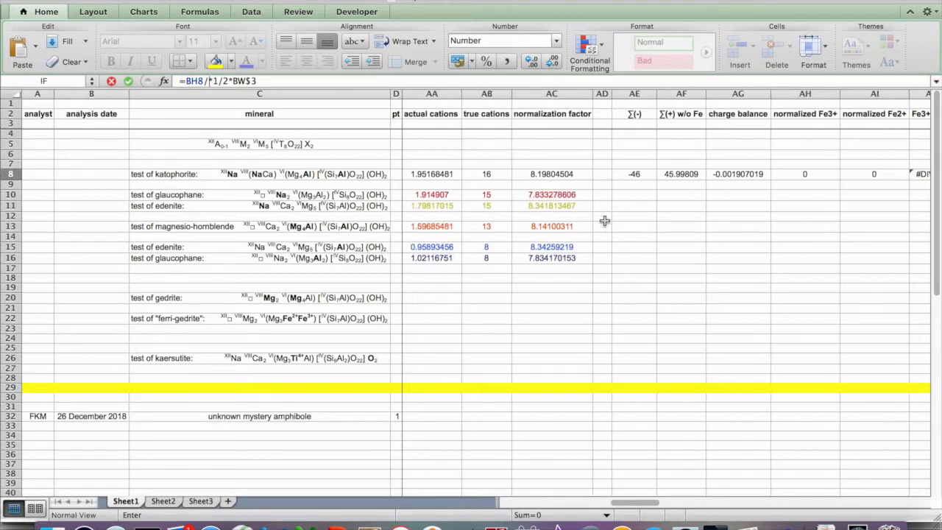
{"action": "left_click", "coordinate": [553, 173]}
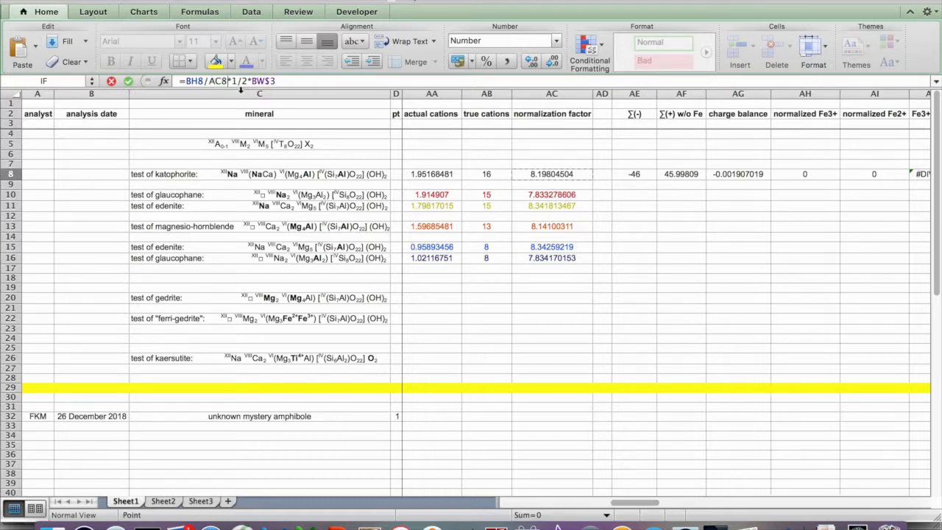
{"action": "left_click", "coordinate": [213, 82]}
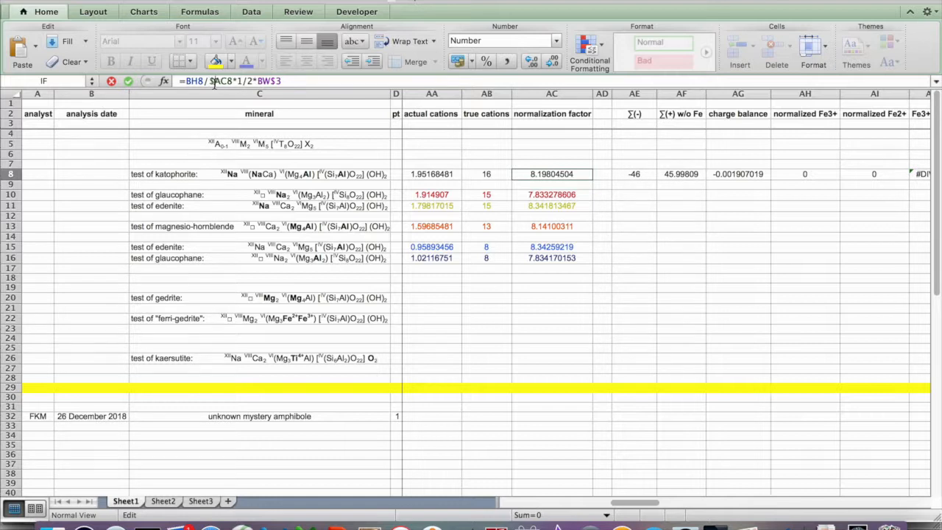
{"action": "key", "text": "Return"}
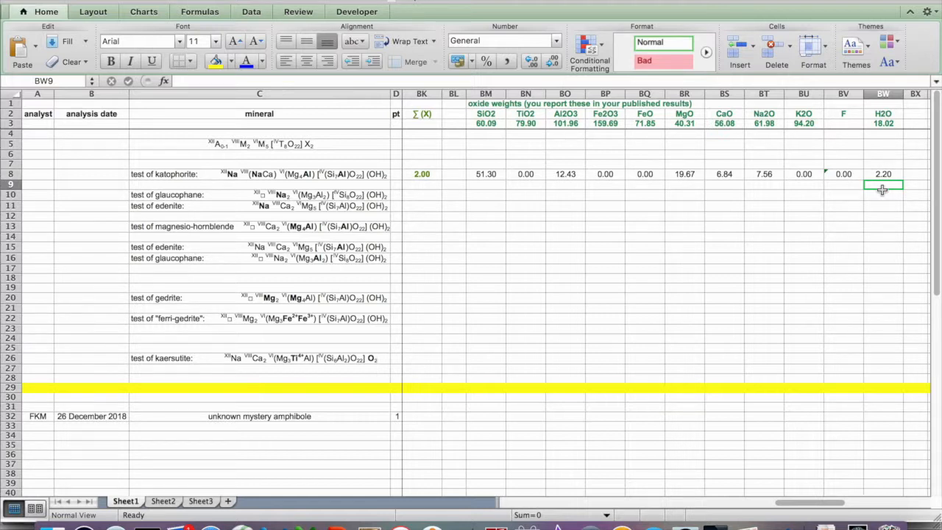
Calculate the katophorite row's subtotal in BY8 as the sum of the oxide weights BM8:BW8.
{"action": "scroll", "coordinate": [881, 190], "scroll_direction": "right", "scroll_amount": 4}
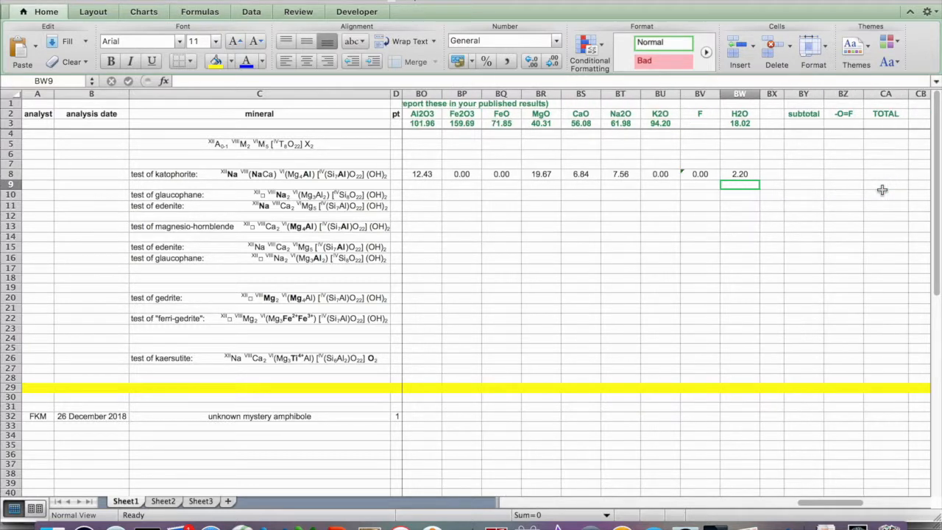
{"action": "left_click", "coordinate": [800, 180]}
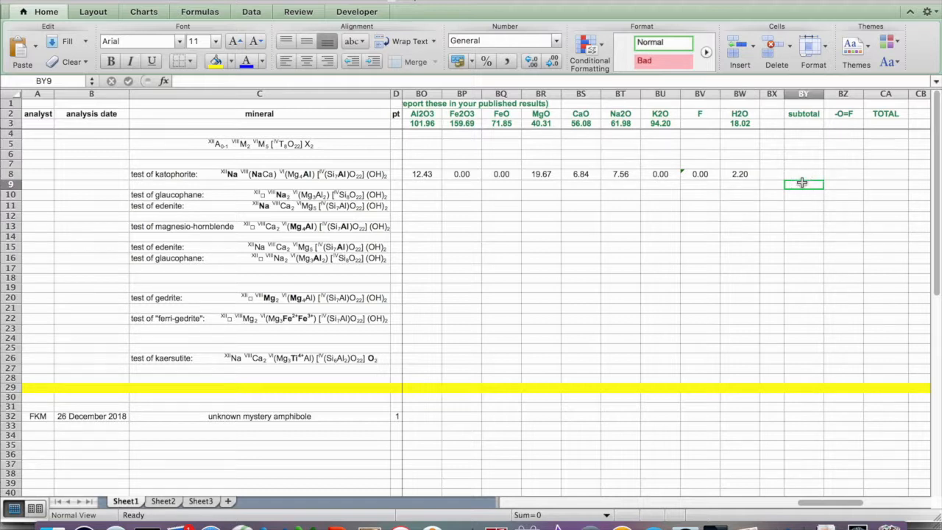
{"action": "left_click", "coordinate": [798, 175]}
{"action": "type", "text": "=sum("}
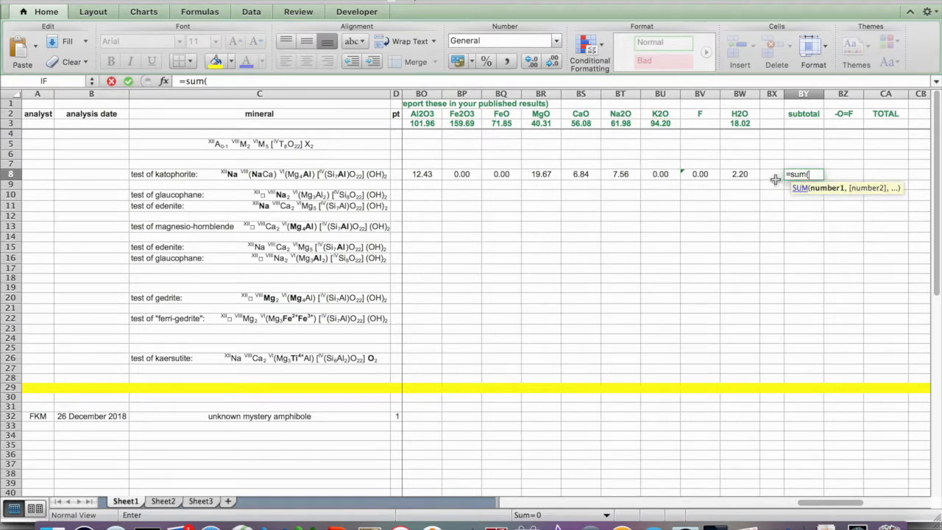
{"action": "left_click_drag", "start_coordinate": [740, 174], "coordinate": [441, 180]}
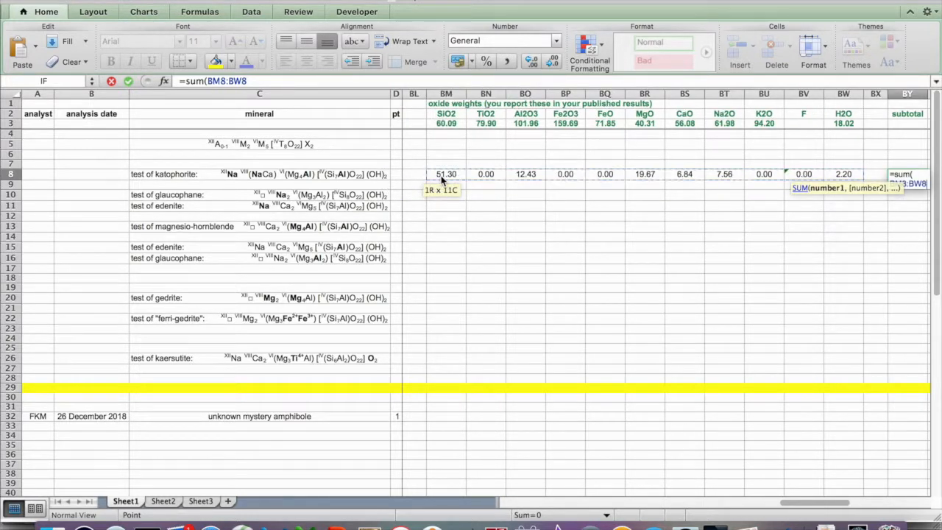
{"action": "type", "text": ")"}
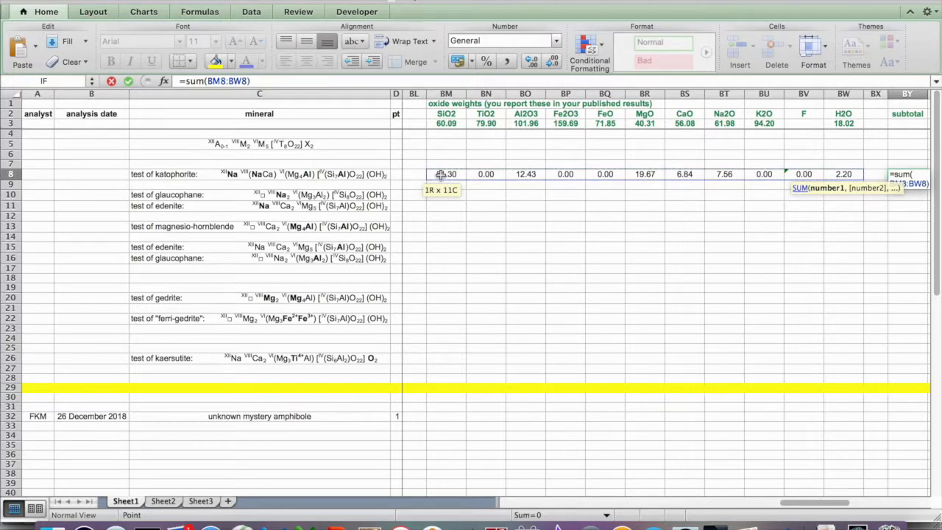
{"action": "key", "text": "Return"}
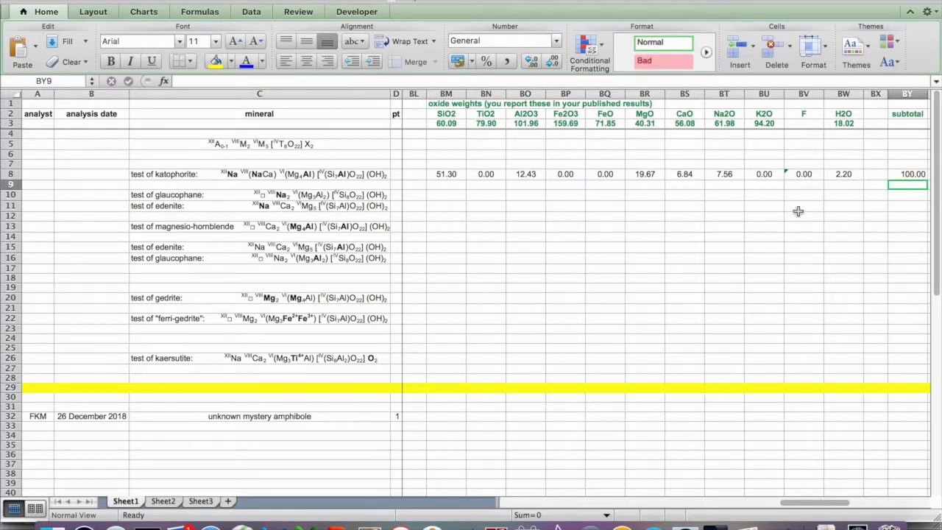
{"action": "scroll", "coordinate": [798, 211], "scroll_direction": "right", "scroll_amount": 3}
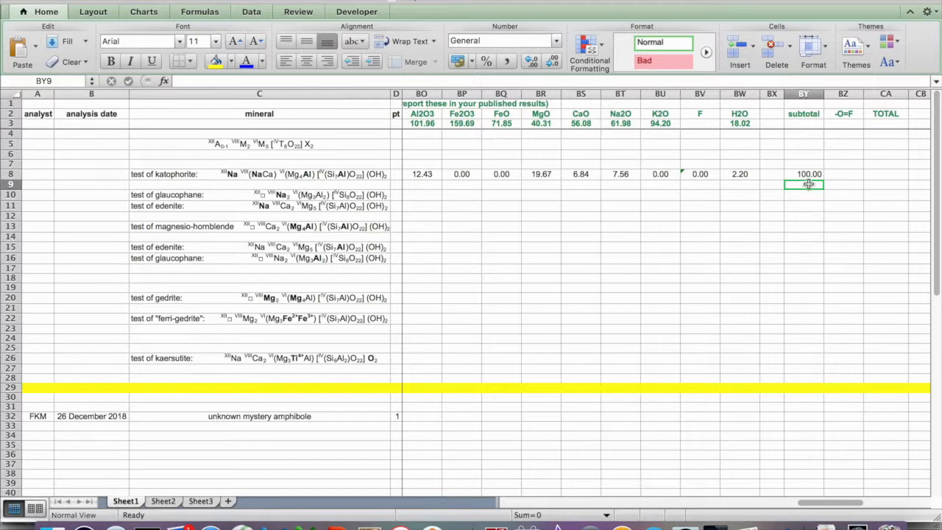
{"action": "left_click", "coordinate": [810, 175]}
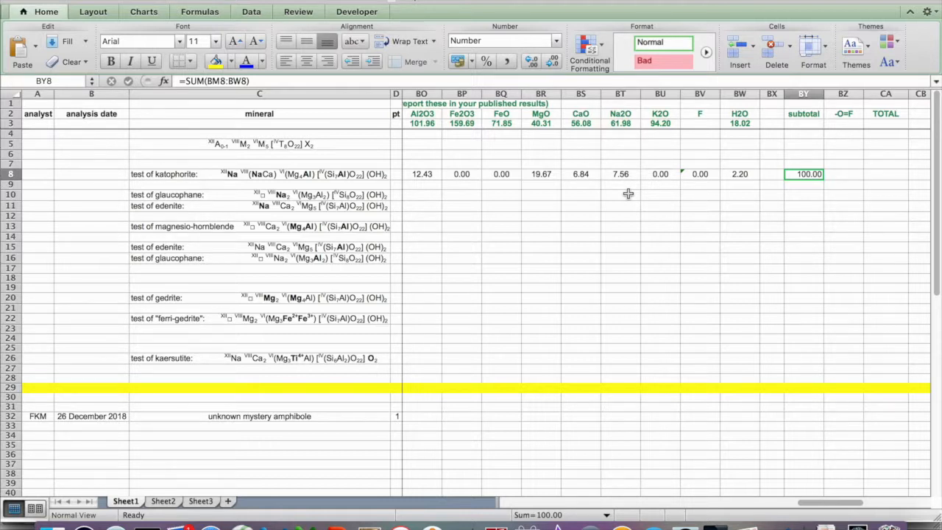
Calculate the katophorite row's -O=F correction in BZ8 with the formula =-BV8*16/(2*19).
{"action": "left_click", "coordinate": [837, 176]}
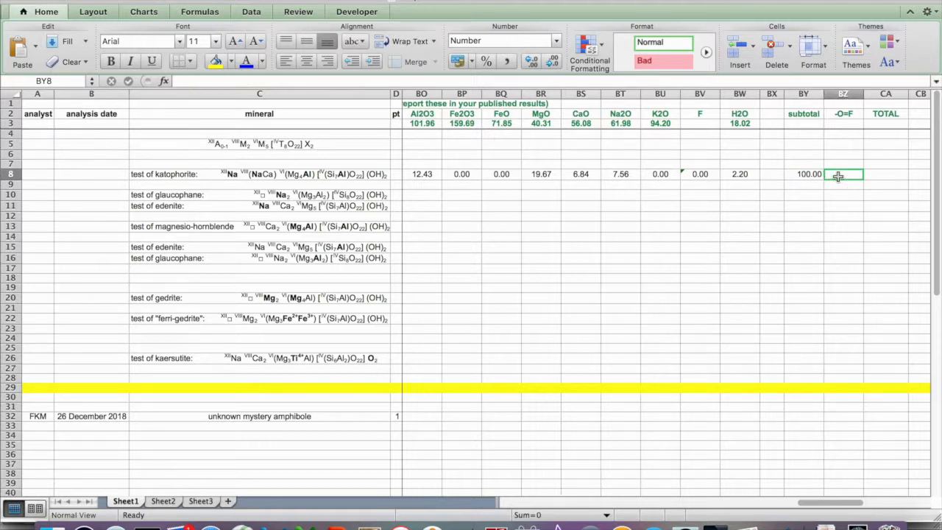
{"action": "type", "text": "="}
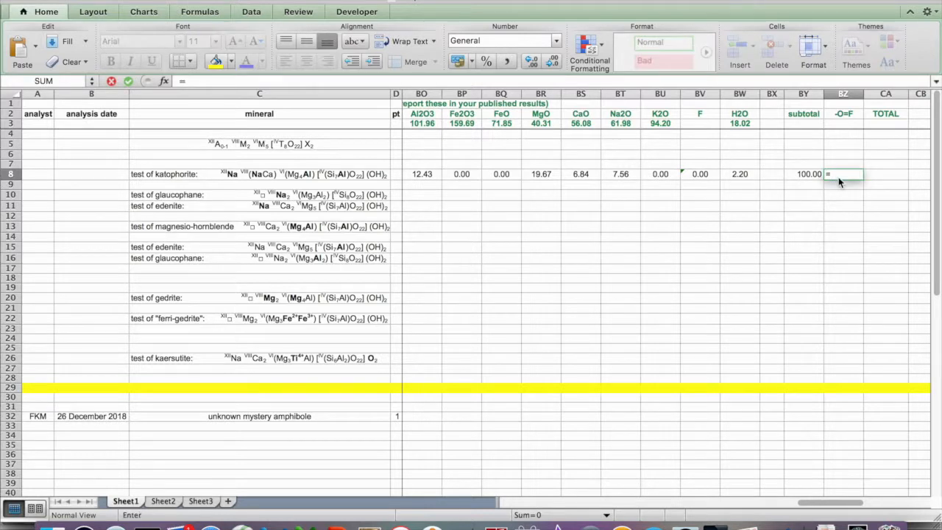
{"action": "type", "text": "-"}
{"action": "left_click", "coordinate": [699, 175]}
{"action": "type", "text": "*"}
{"action": "type", "text": "16"}
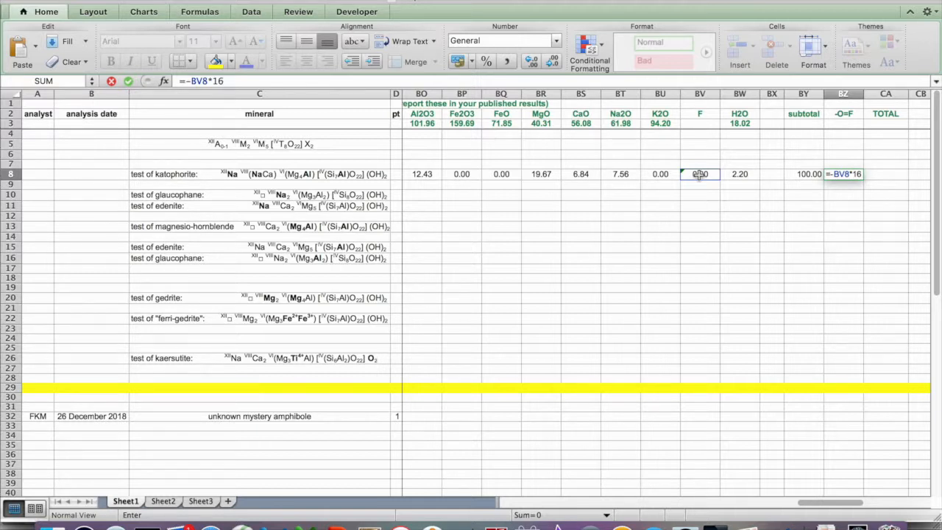
{"action": "type", "text": "/"}
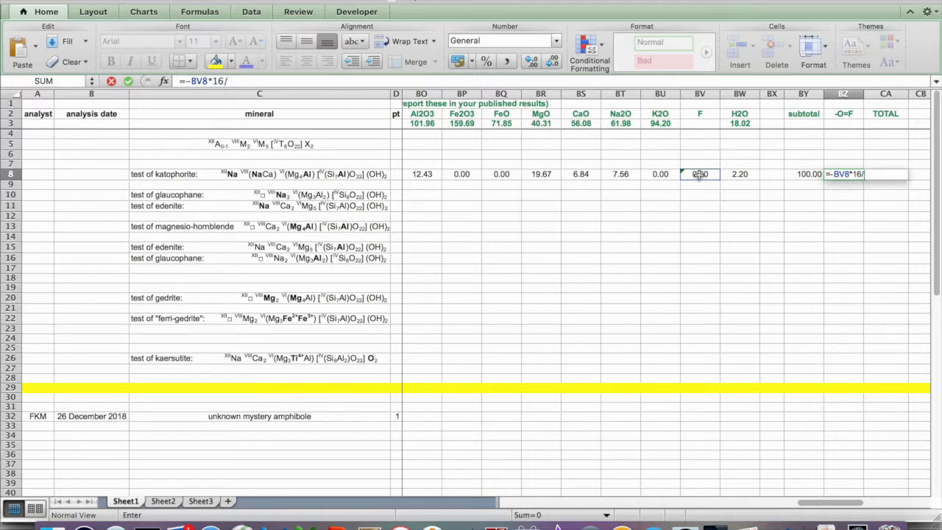
{"action": "type", "text": "(2*19)"}
{"action": "key", "text": "Return"}
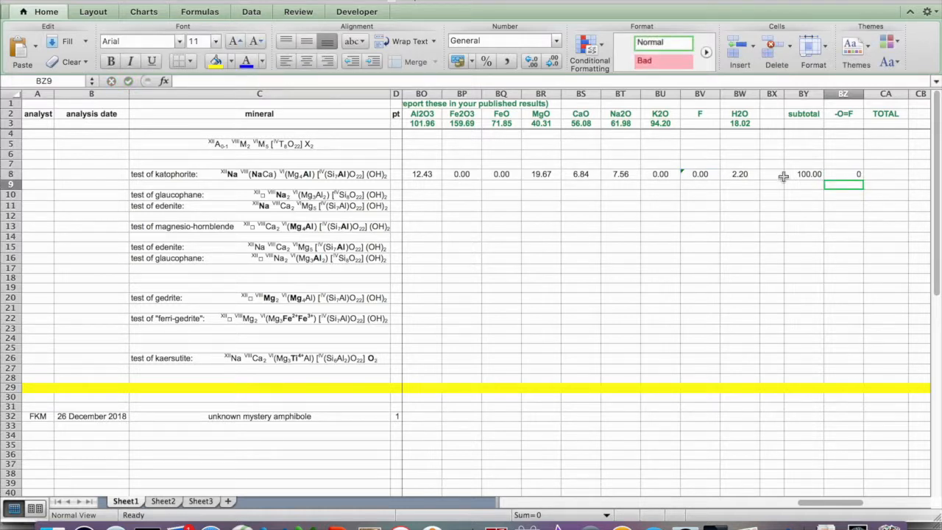
Format the -O=F value in BZ8 with two decimal places and center it.
{"action": "left_click", "coordinate": [843, 175]}
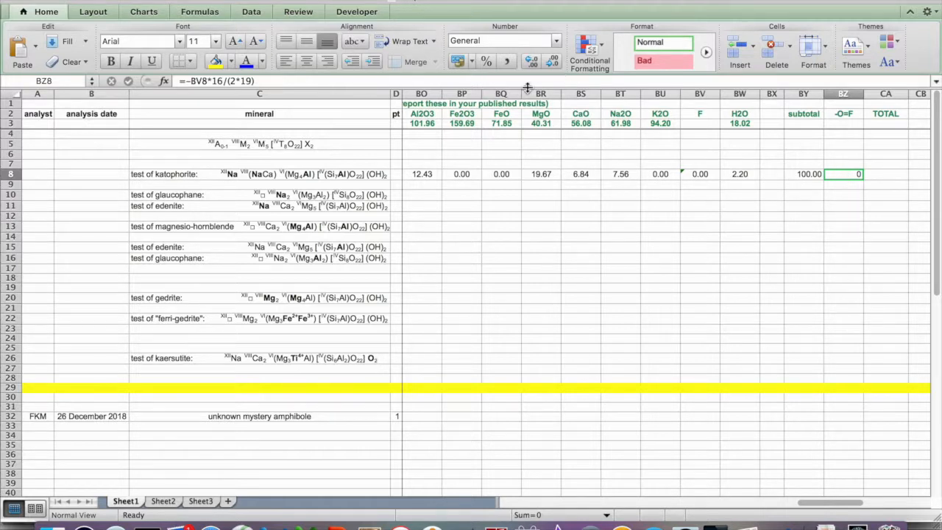
{"action": "left_click", "coordinate": [529, 60]}
{"action": "left_click", "coordinate": [529, 59]}
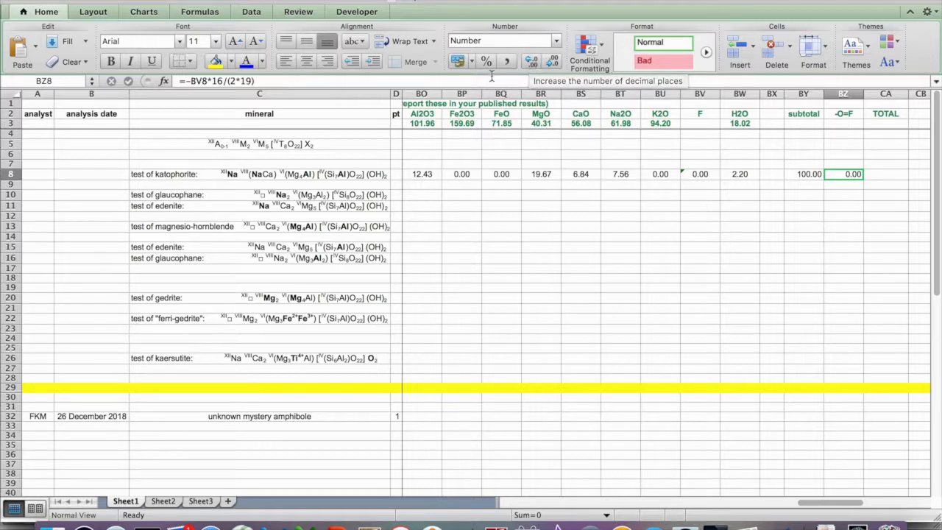
{"action": "left_click", "coordinate": [306, 61]}
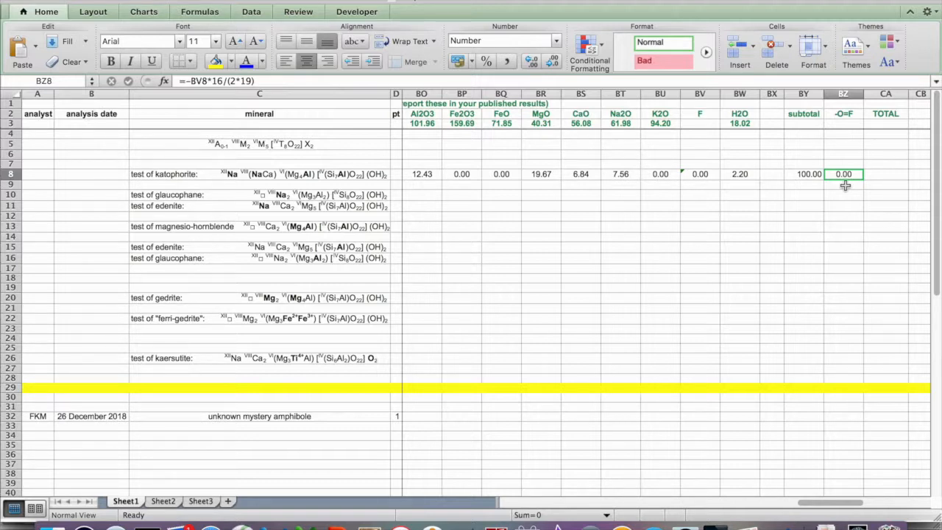
Calculate the katophorite row's TOTAL in CA8 by adding the -O=F correction BZ8 and the subtotal BY8.
{"action": "left_click", "coordinate": [888, 175]}
{"action": "type", "text": "="}
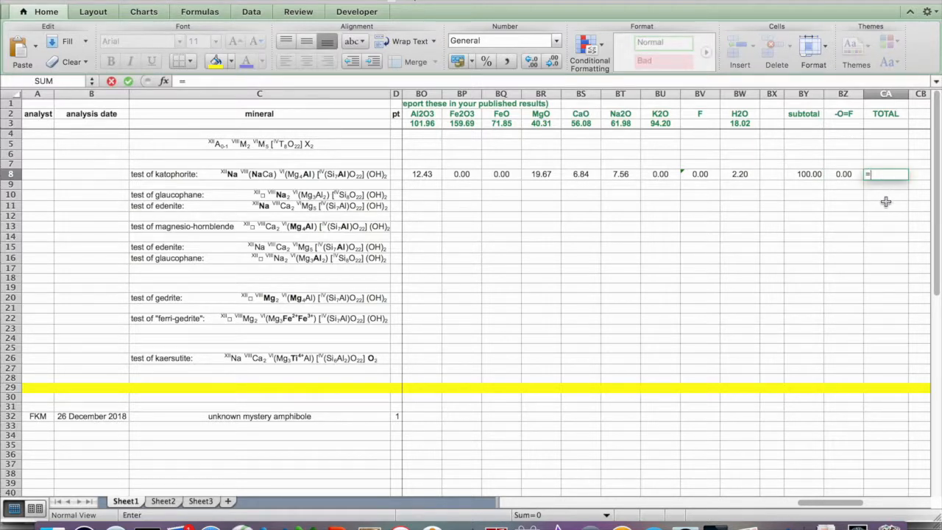
{"action": "left_click", "coordinate": [843, 174]}
{"action": "type", "text": "+"}
{"action": "left_click", "coordinate": [809, 175]}
{"action": "key", "text": "Return"}
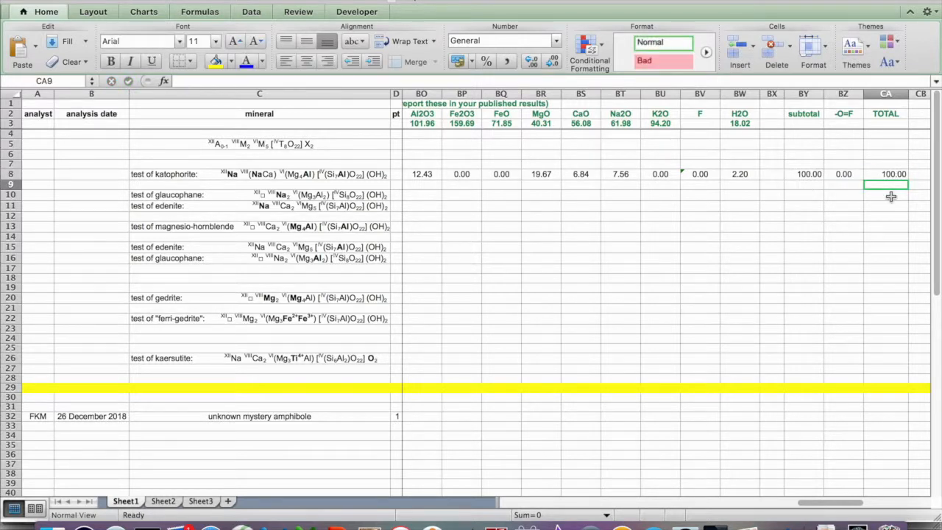
Center the total in CA8 and make it bold.
{"action": "left_click", "coordinate": [899, 175]}
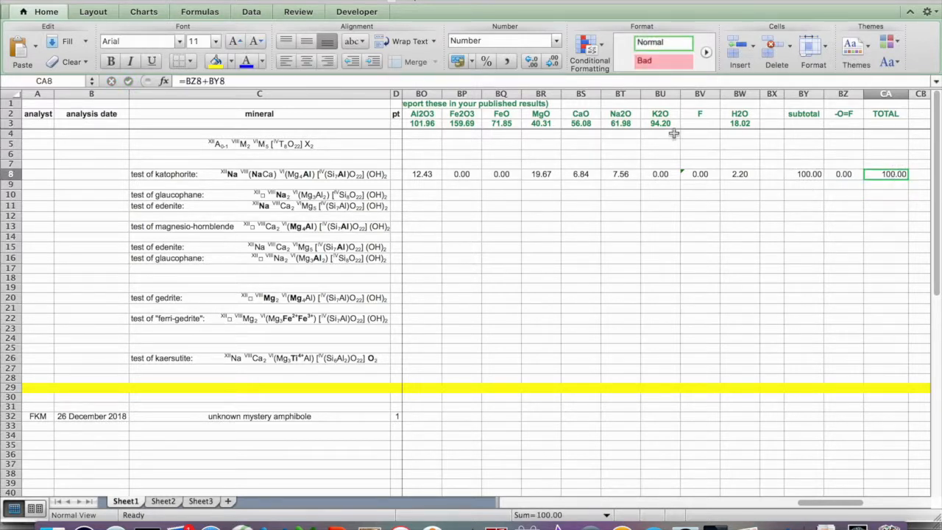
{"action": "left_click", "coordinate": [305, 61]}
{"action": "left_click", "coordinate": [110, 61]}
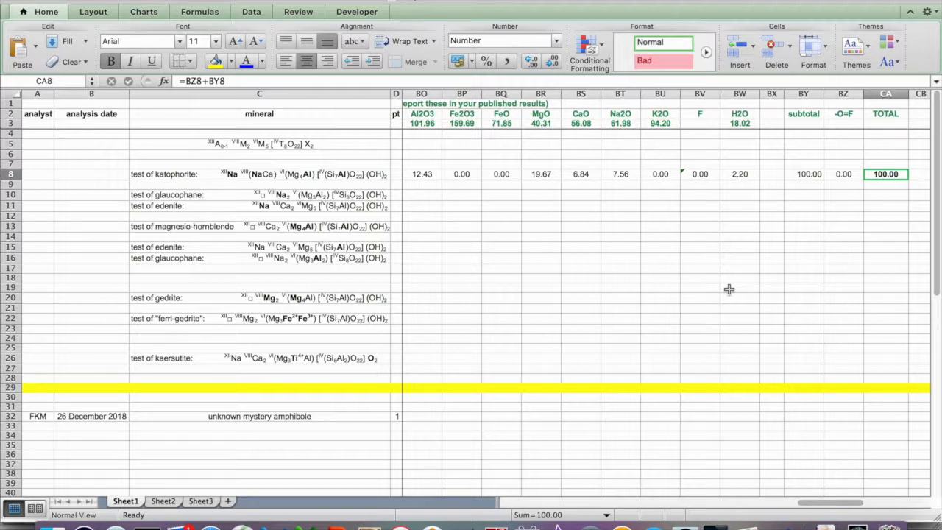
Enter katophorite as the mineral name for the test row in CC8.
{"action": "scroll", "coordinate": [728, 289], "scroll_direction": "right", "scroll_amount": 4}
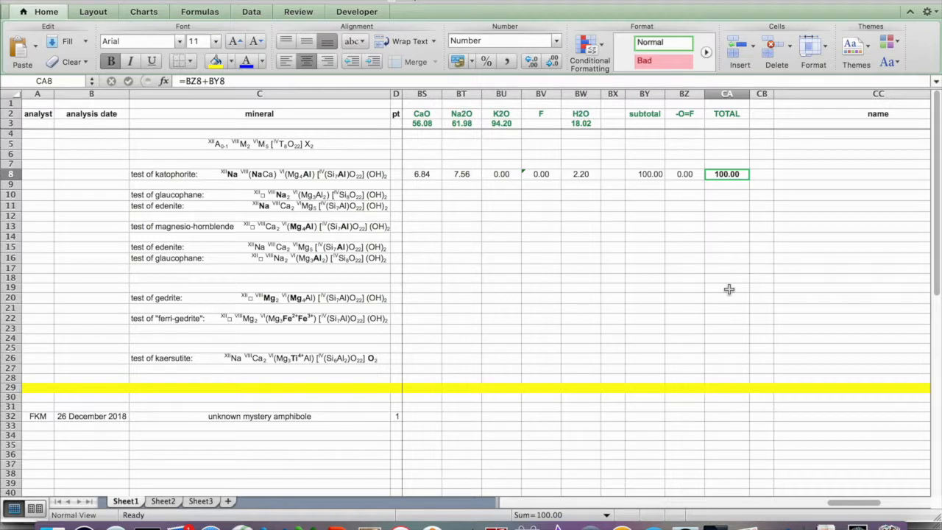
{"action": "scroll", "coordinate": [728, 289], "scroll_direction": "right", "scroll_amount": 1}
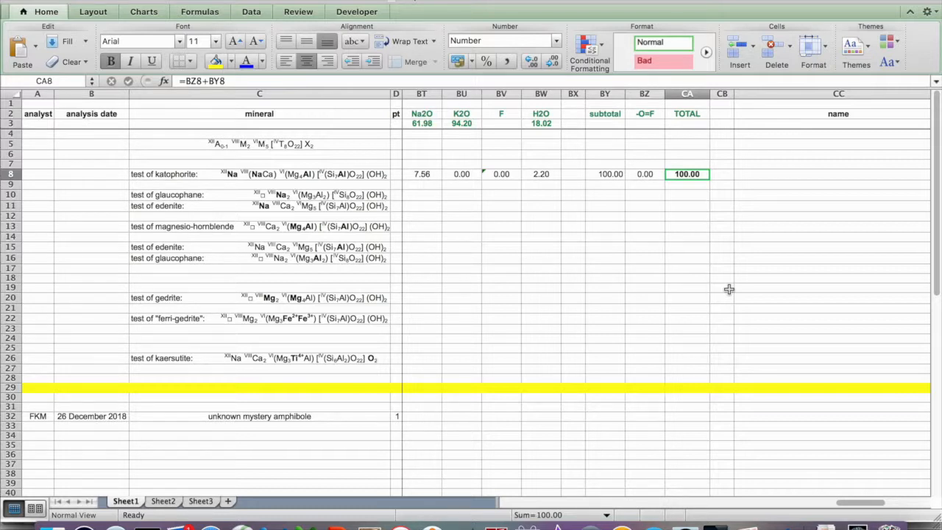
{"action": "left_click", "coordinate": [781, 174]}
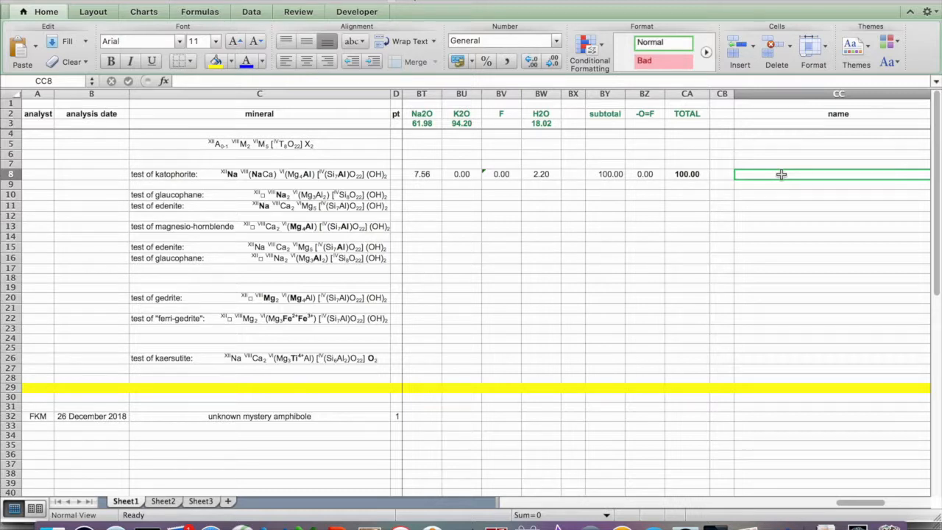
{"action": "type", "text": "katophorite"}
{"action": "key", "text": "Return"}
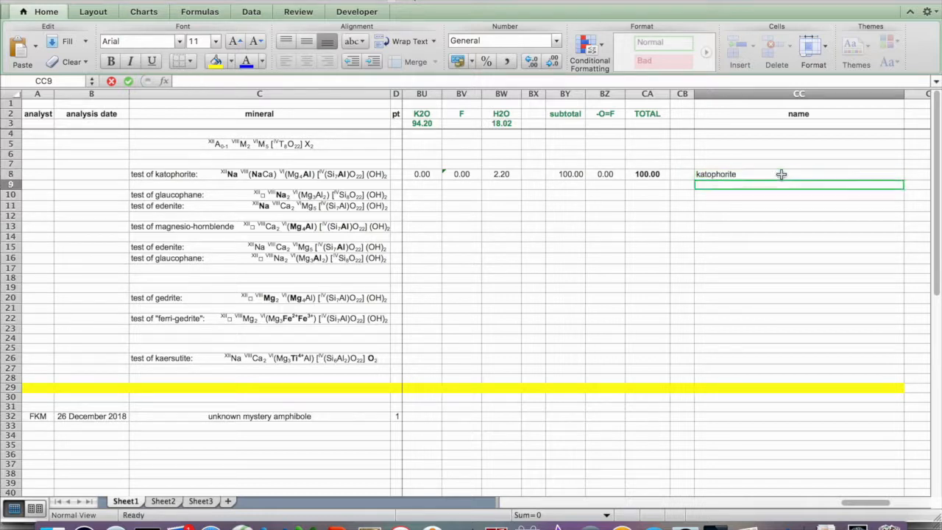